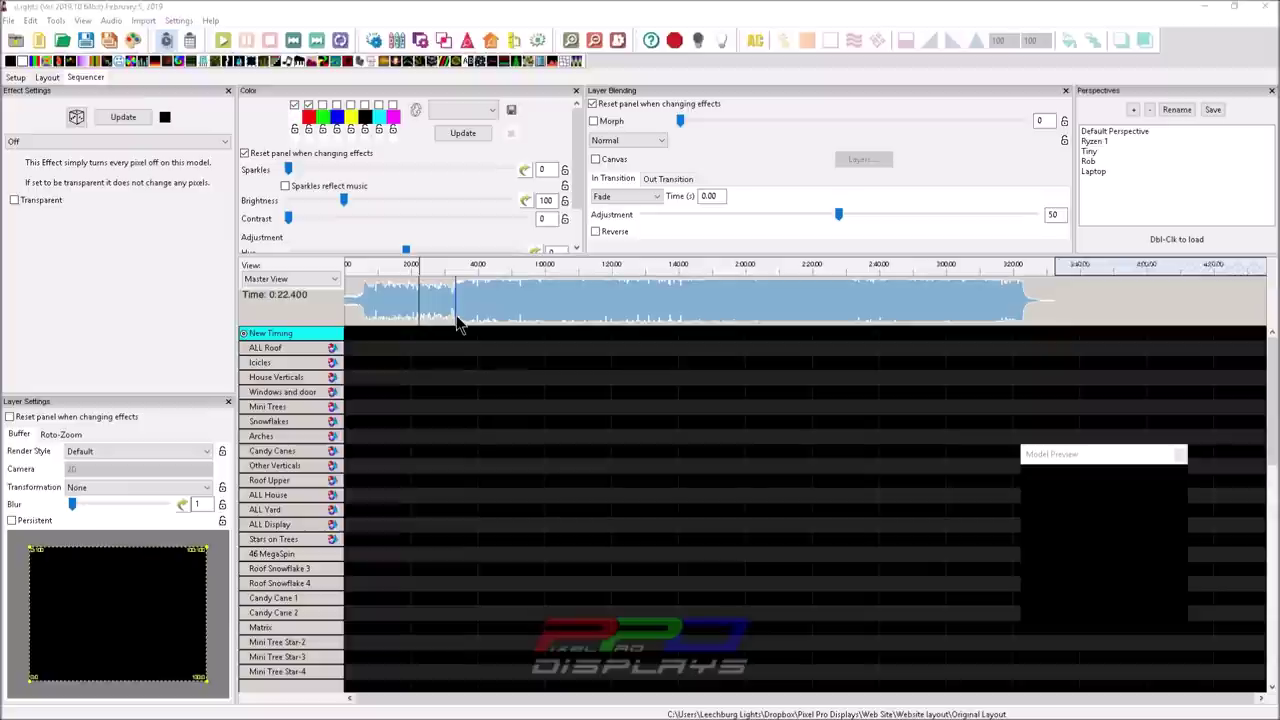
# Add a timing track of type 'Bar and Beat Tracker: Beats' and generate its beat marks from the song
pyautogui.click(290, 352)
pyautogui.rightClick(300, 343)
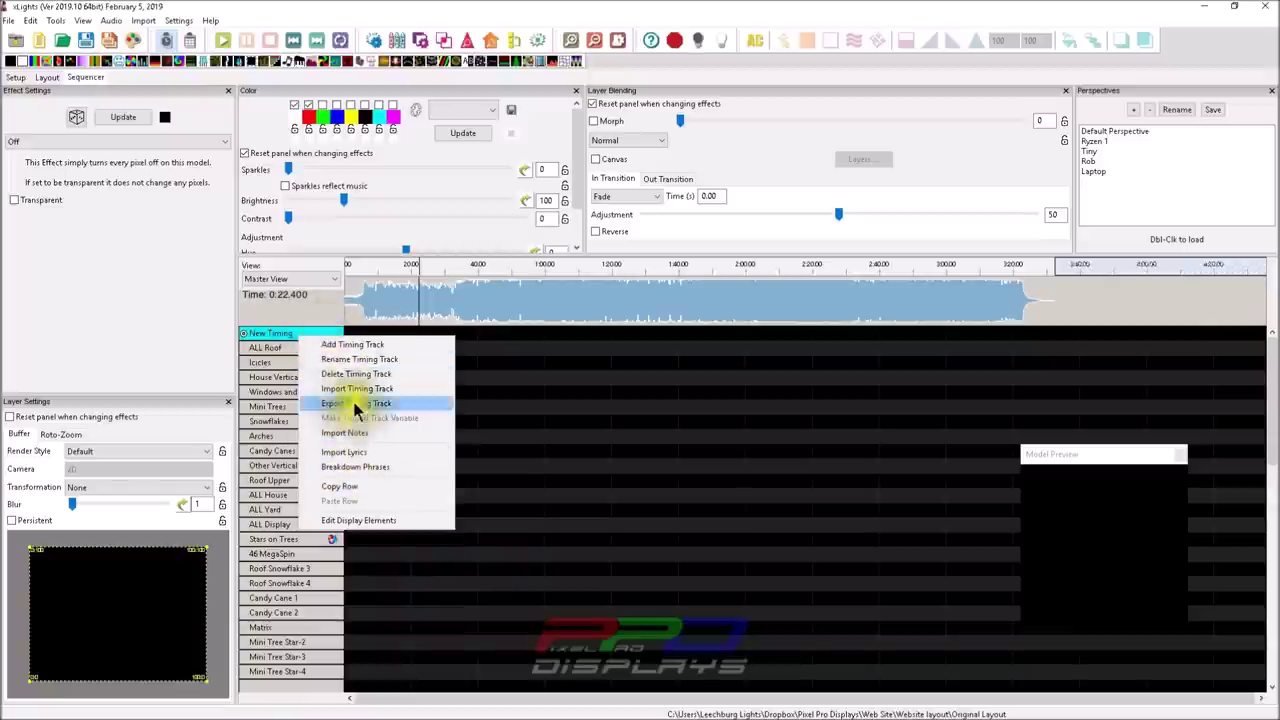
pyautogui.click(355, 346)
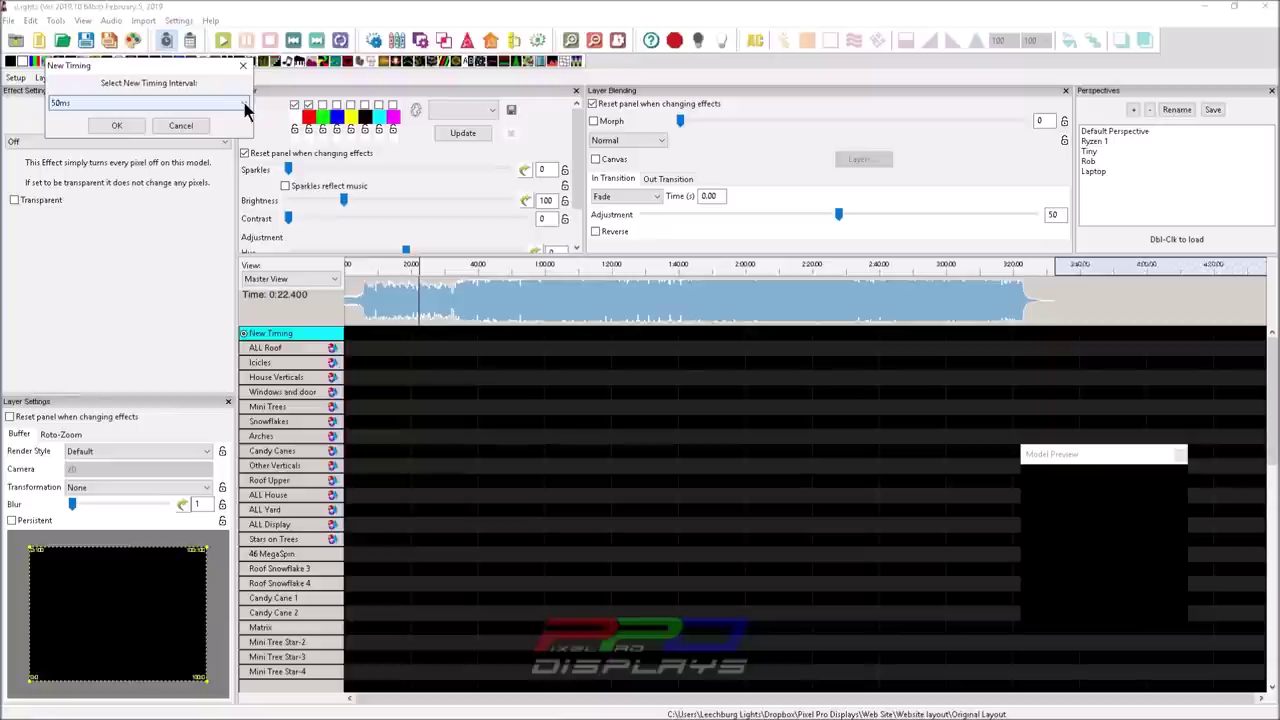
pyautogui.click(245, 106)
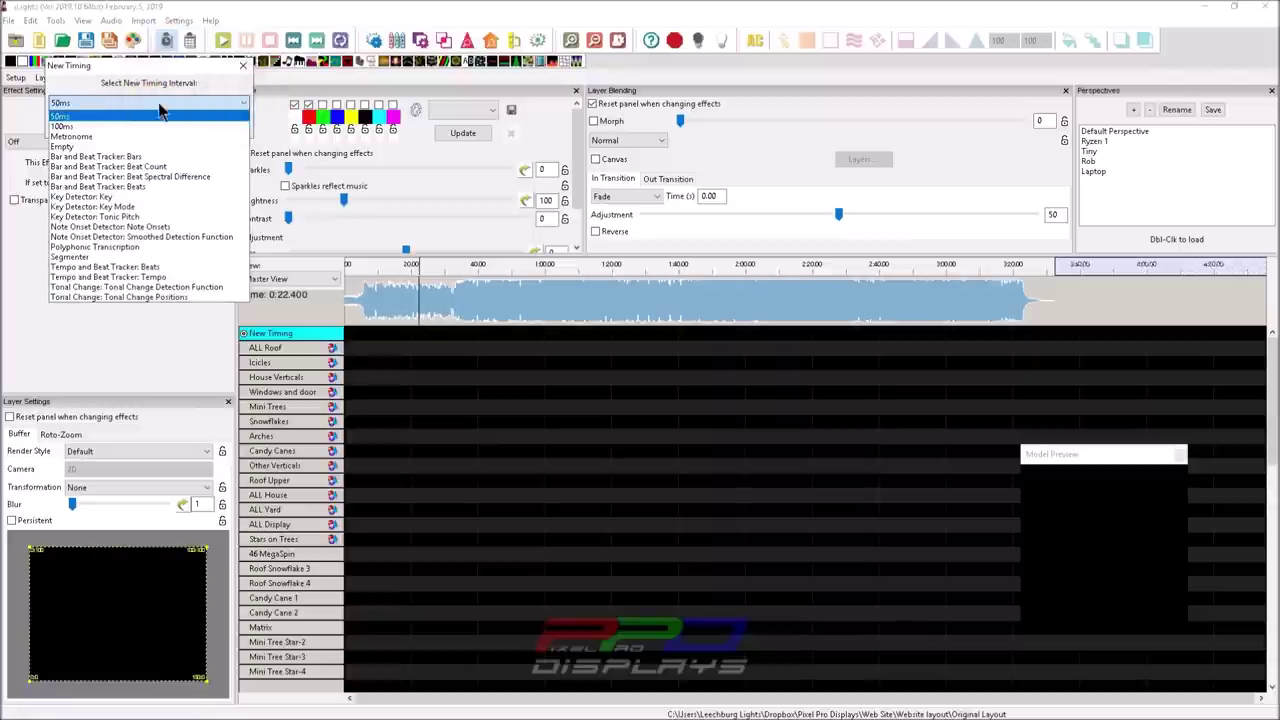
pyautogui.click(138, 158)
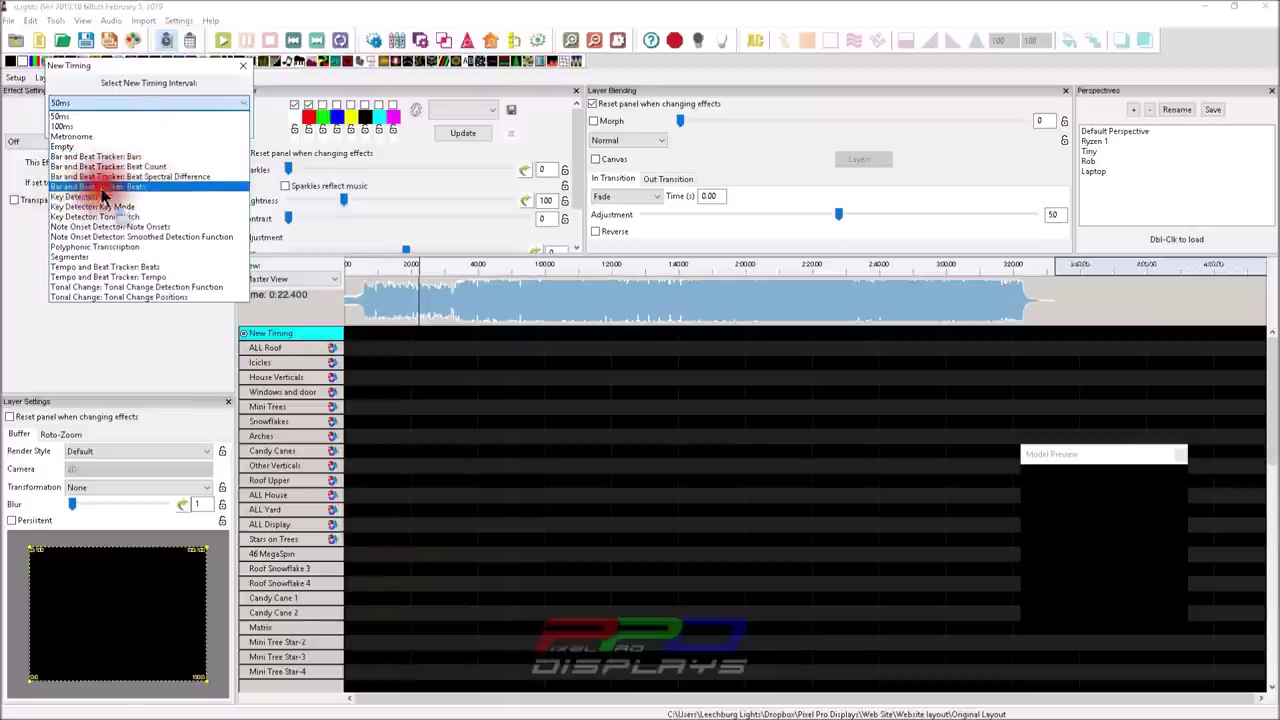
pyautogui.click(99, 187)
pyautogui.click(112, 124)
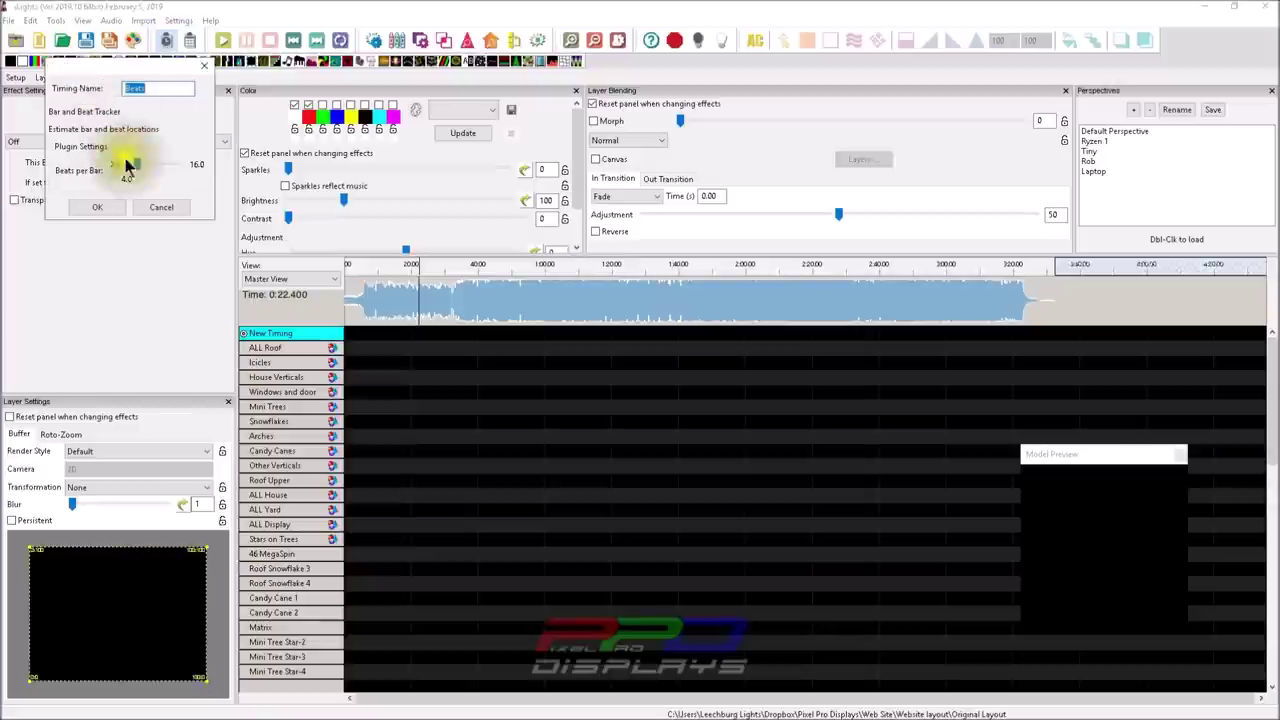
pyautogui.click(101, 207)
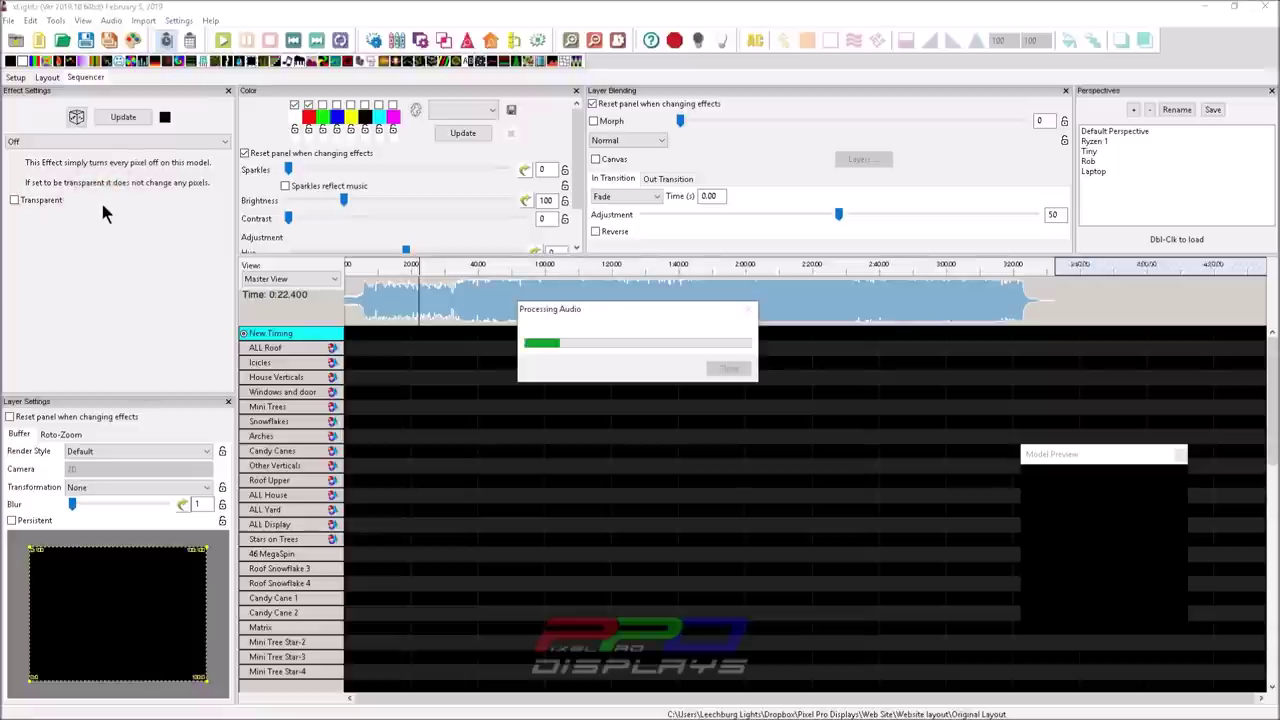
# Zoom and pan the timeline to show about 0:30–0:42 of the song close up
pyautogui.click(437, 318)
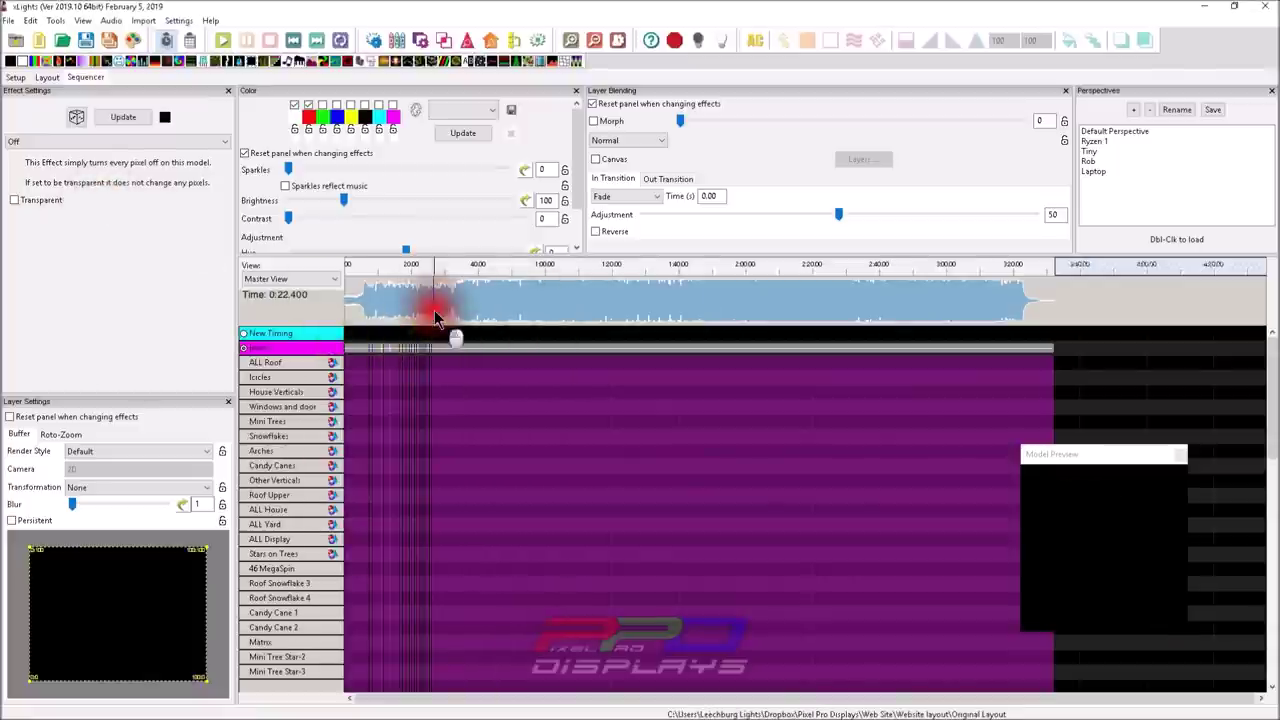
pyautogui.scroll(3, 437, 318)
pyautogui.scroll(2, 437, 318)
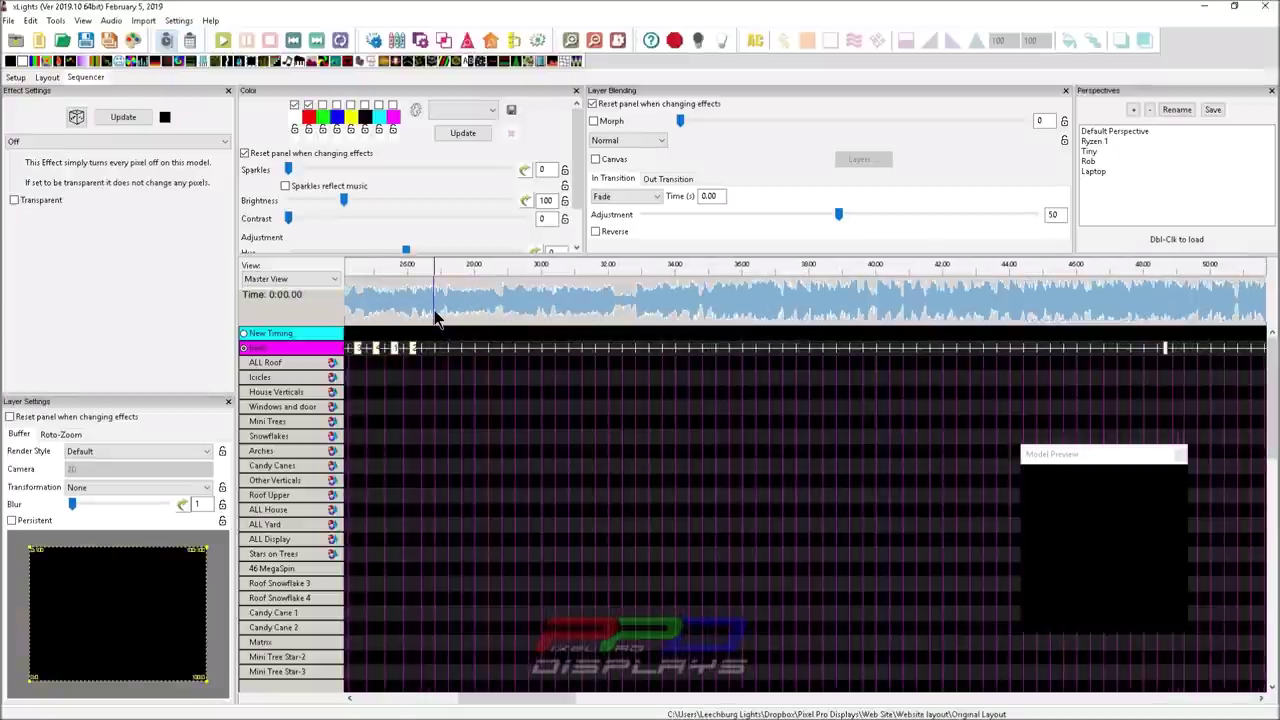
pyautogui.hscroll(-5, 437, 318)
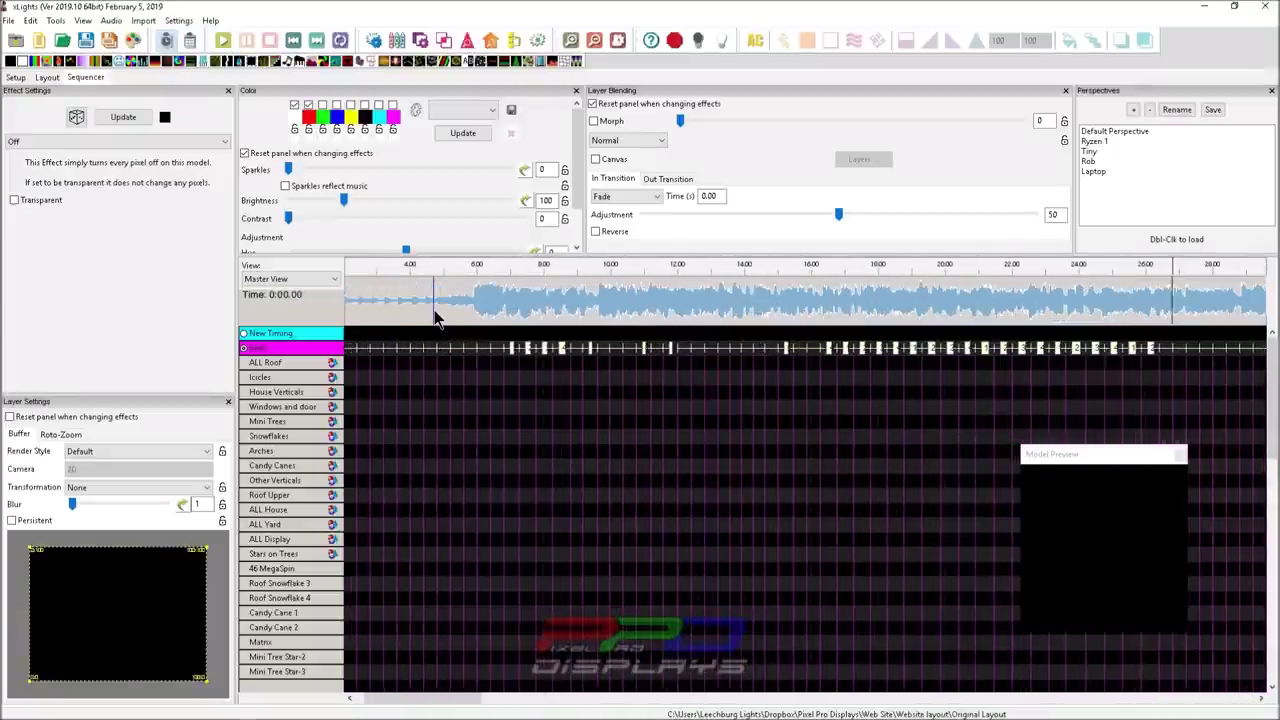
pyautogui.hscroll(-2, 437, 318)
pyautogui.hscroll(8, 435, 317)
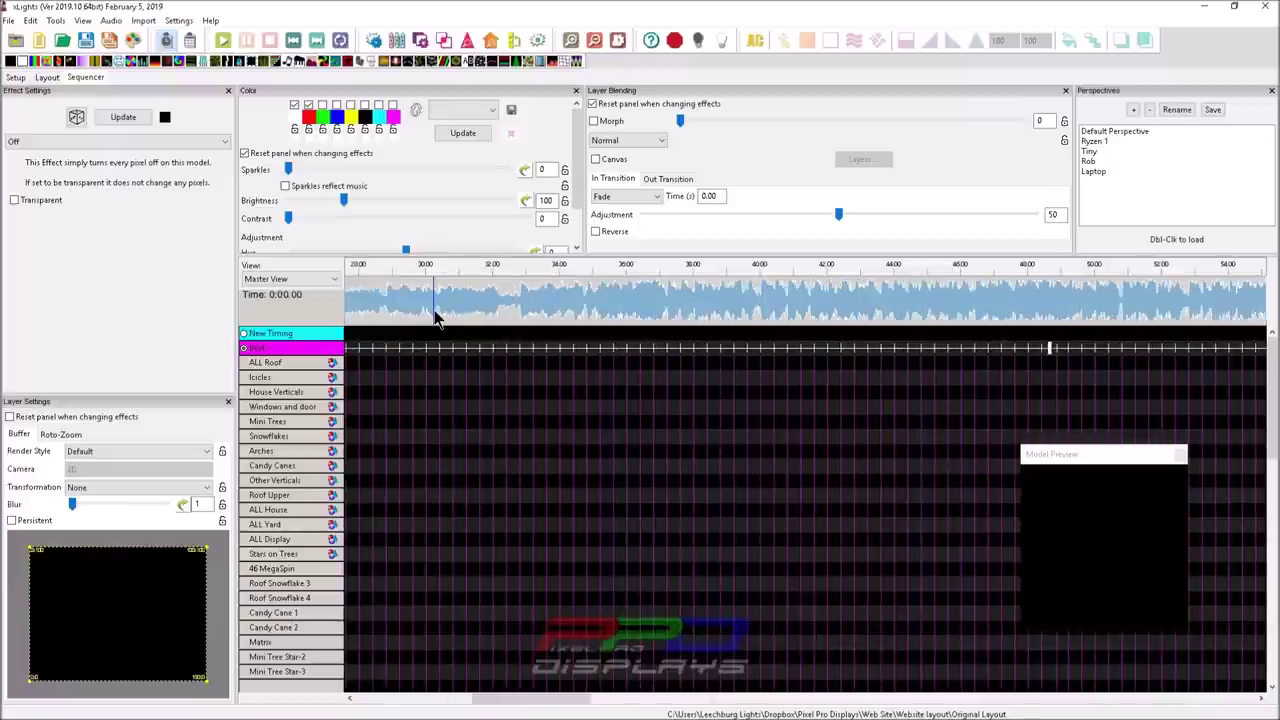
pyautogui.scroll(1, 434, 316)
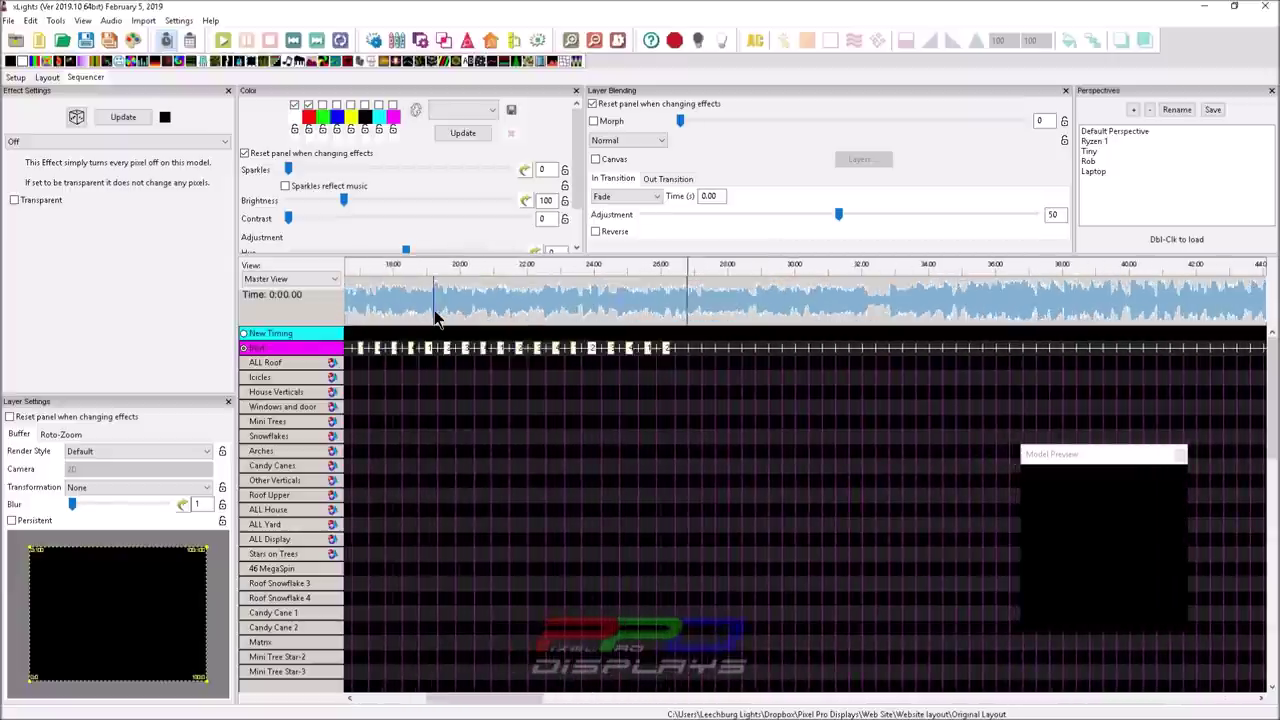
pyautogui.scroll(-2, 450, 317)
pyautogui.moveTo(451, 318); pyautogui.dragTo(516, 305)
pyautogui.scroll(3, 497, 300)
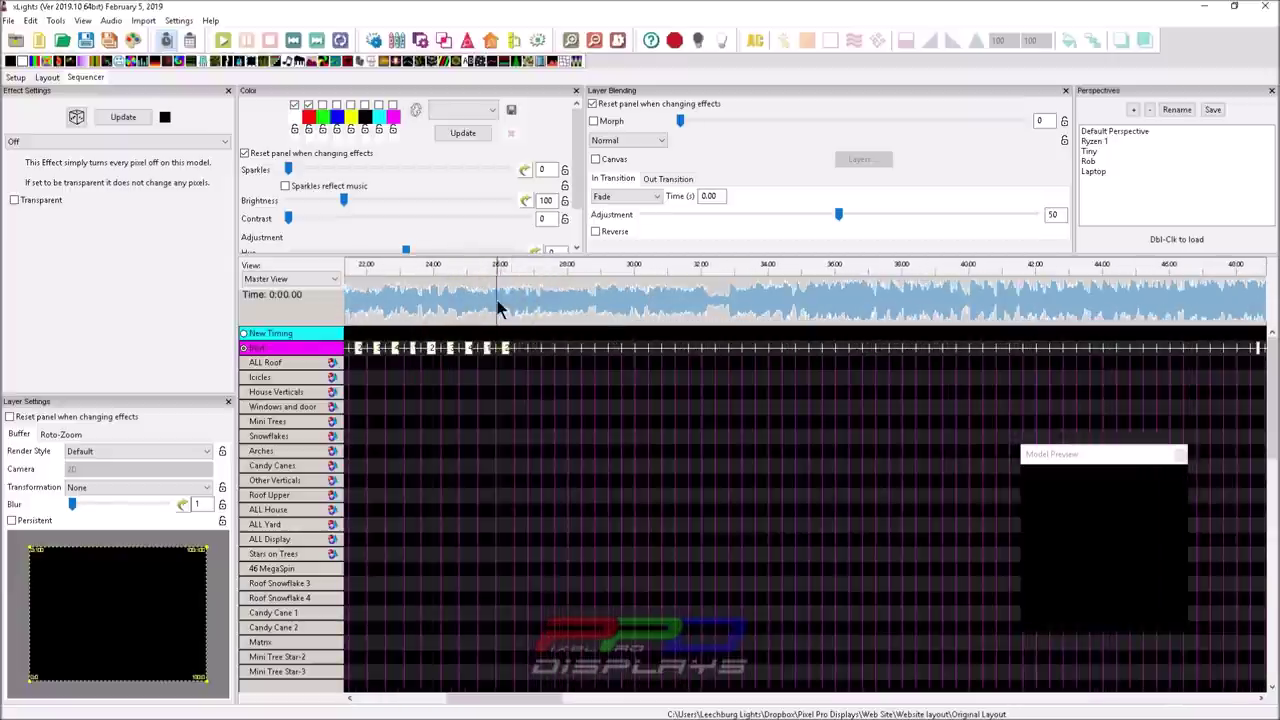
# Play from about 27 seconds and check the Beats marks 1–4 against the waveform
pyautogui.click(559, 298)
pyautogui.press('space')
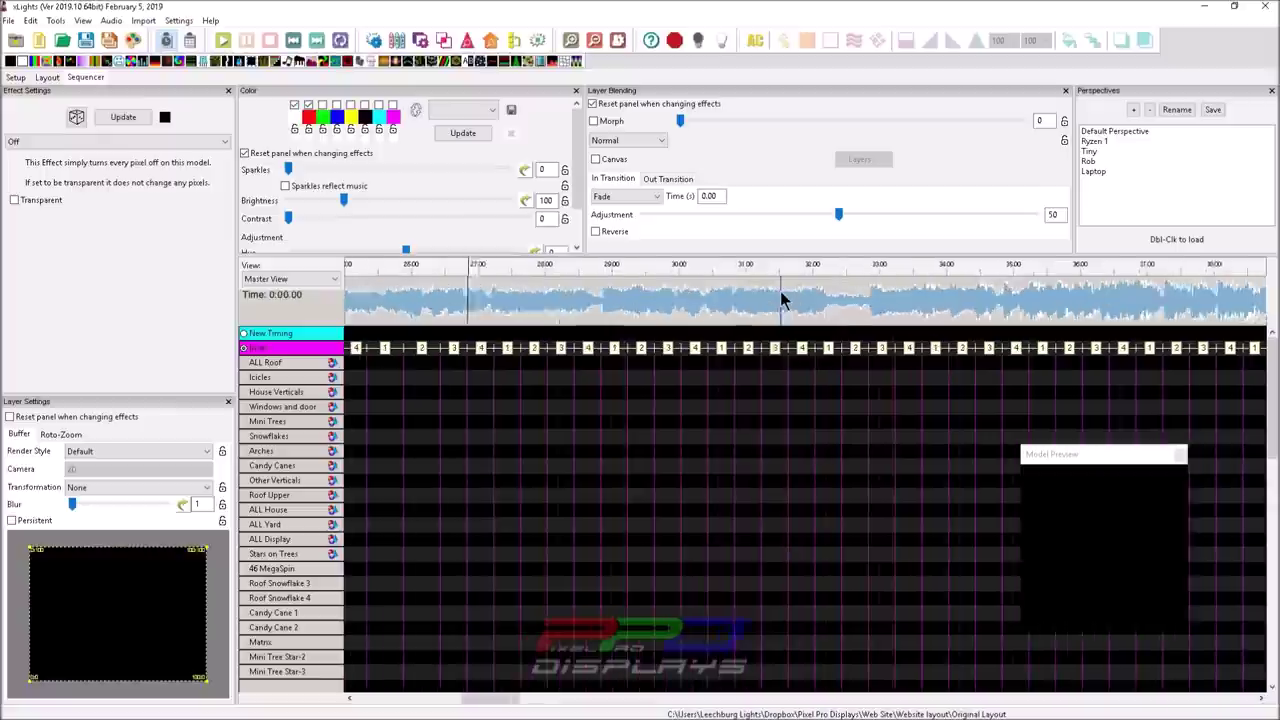
pyautogui.click(662, 285)
pyautogui.click(555, 288)
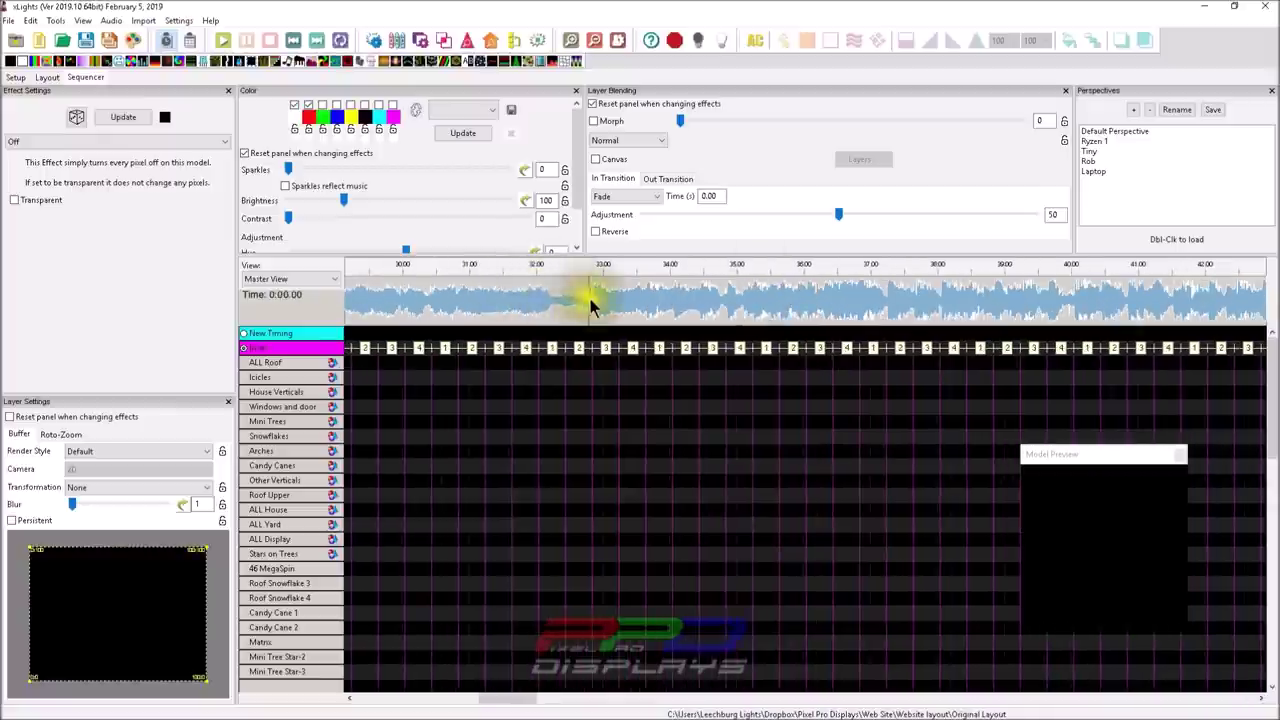
pyautogui.moveTo(592, 303); pyautogui.dragTo(605, 307)
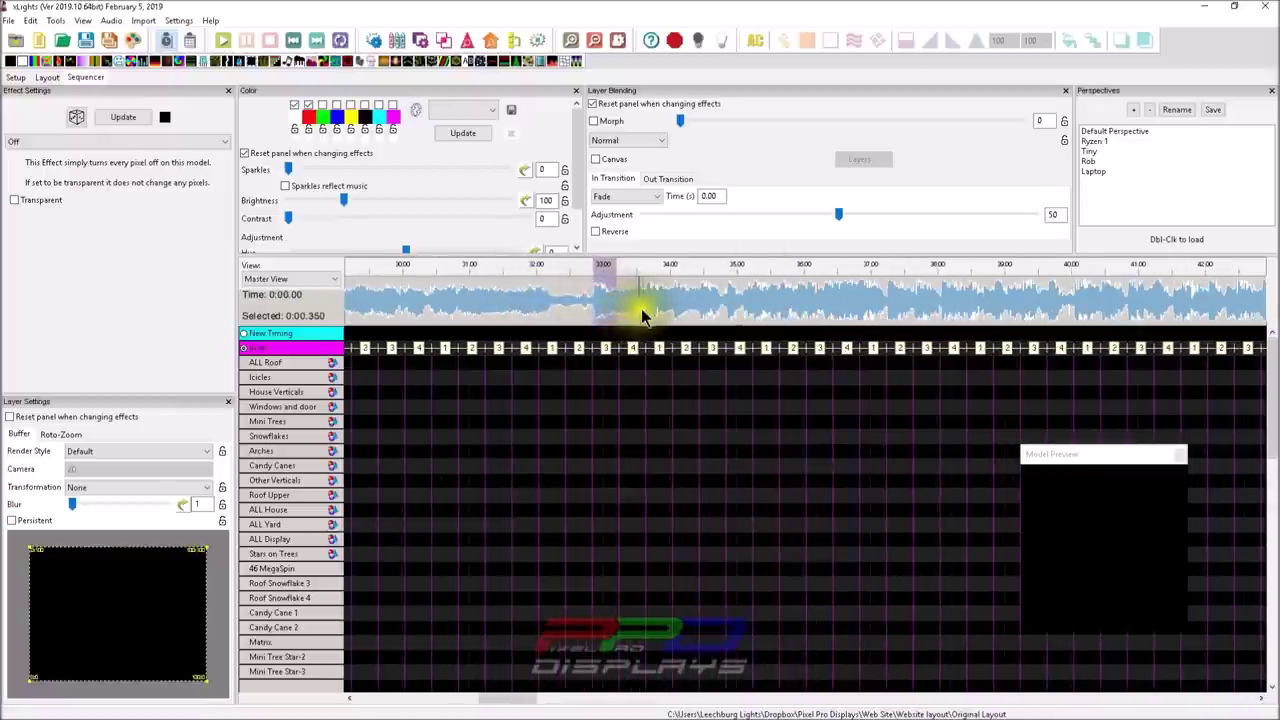
pyautogui.click(644, 310)
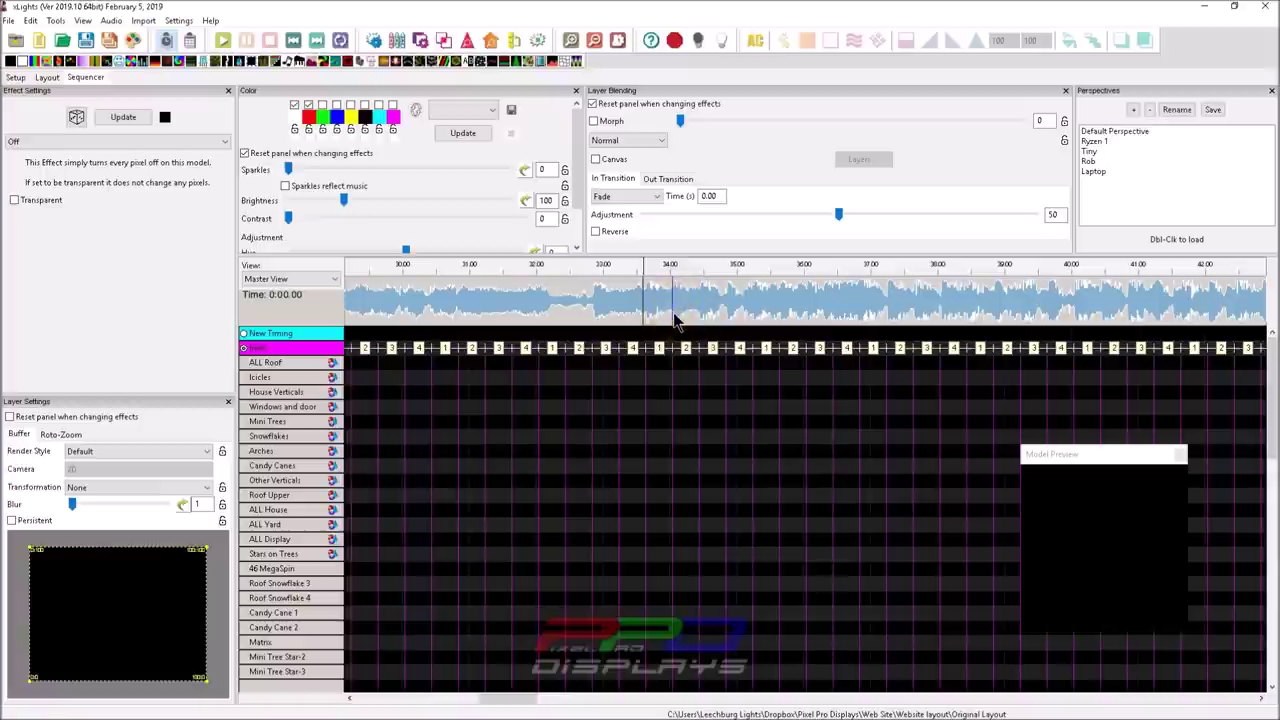
pyautogui.click(674, 315)
pyautogui.click(702, 318)
pyautogui.click(588, 313)
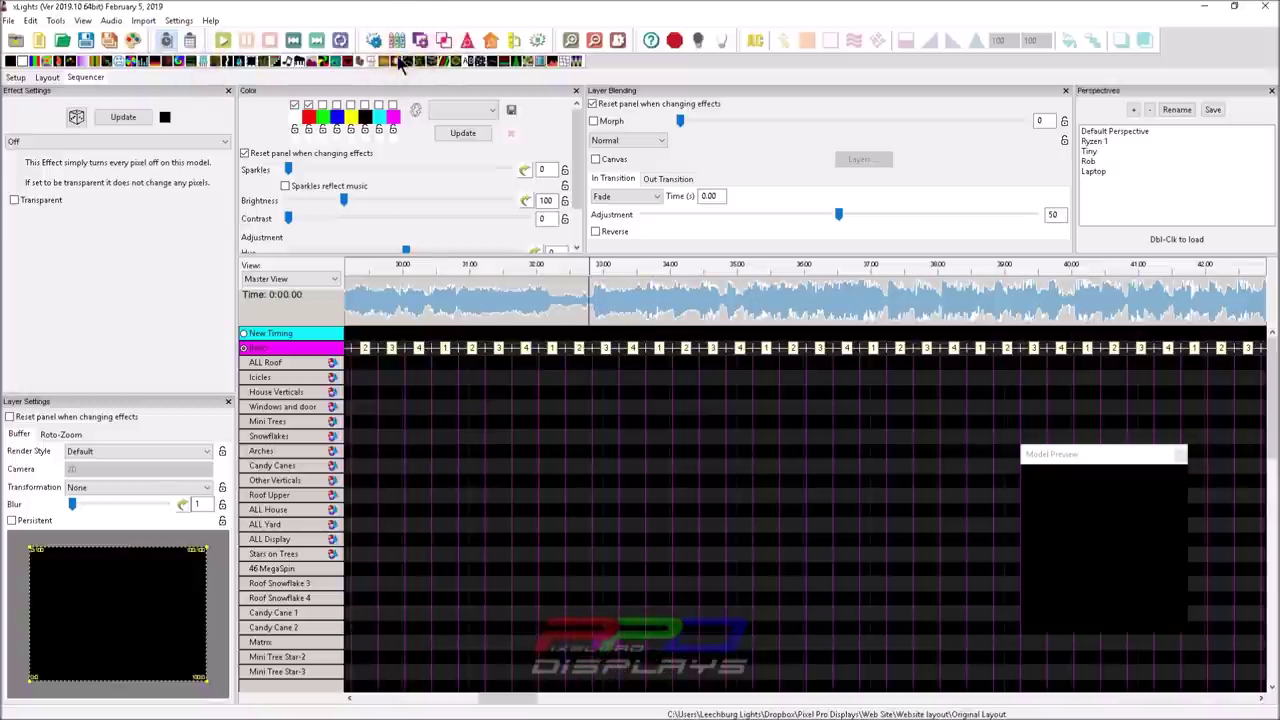
# Drop a Single Strand effect onto the Matrix row at the 0:32.850 beat
pyautogui.moveTo(408, 58); pyautogui.dragTo(612, 643)
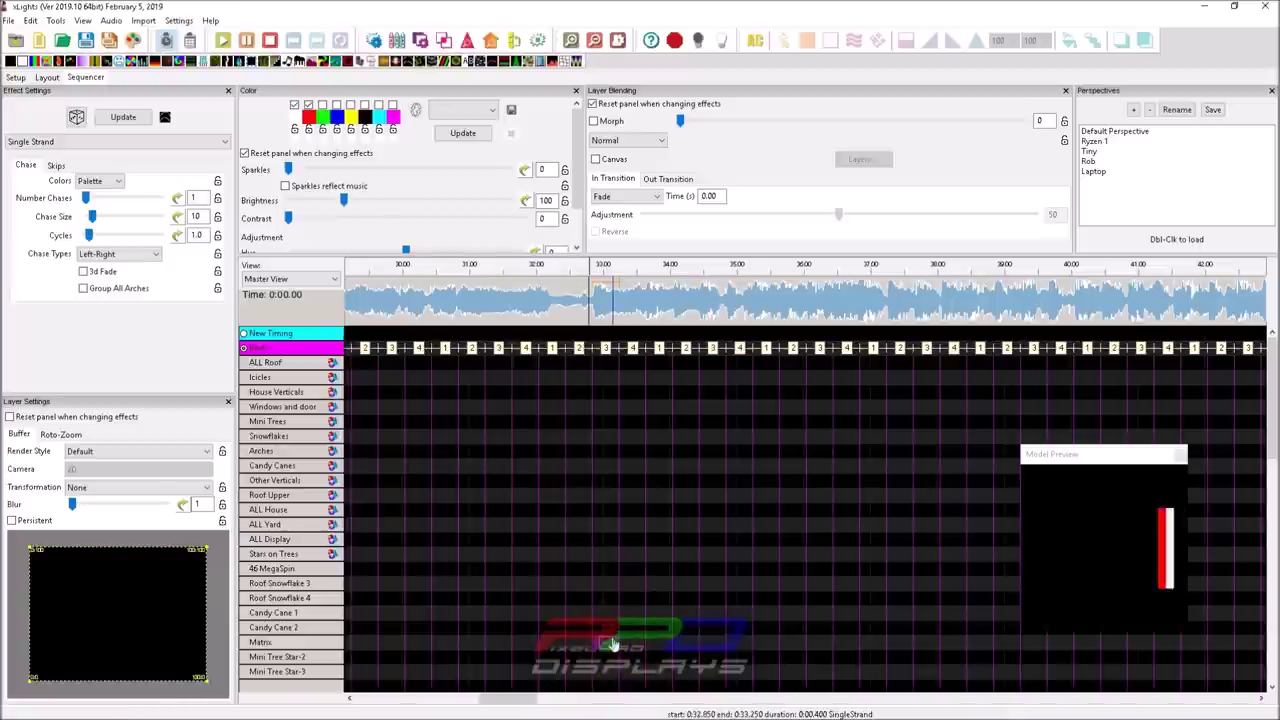
pyautogui.click(600, 443)
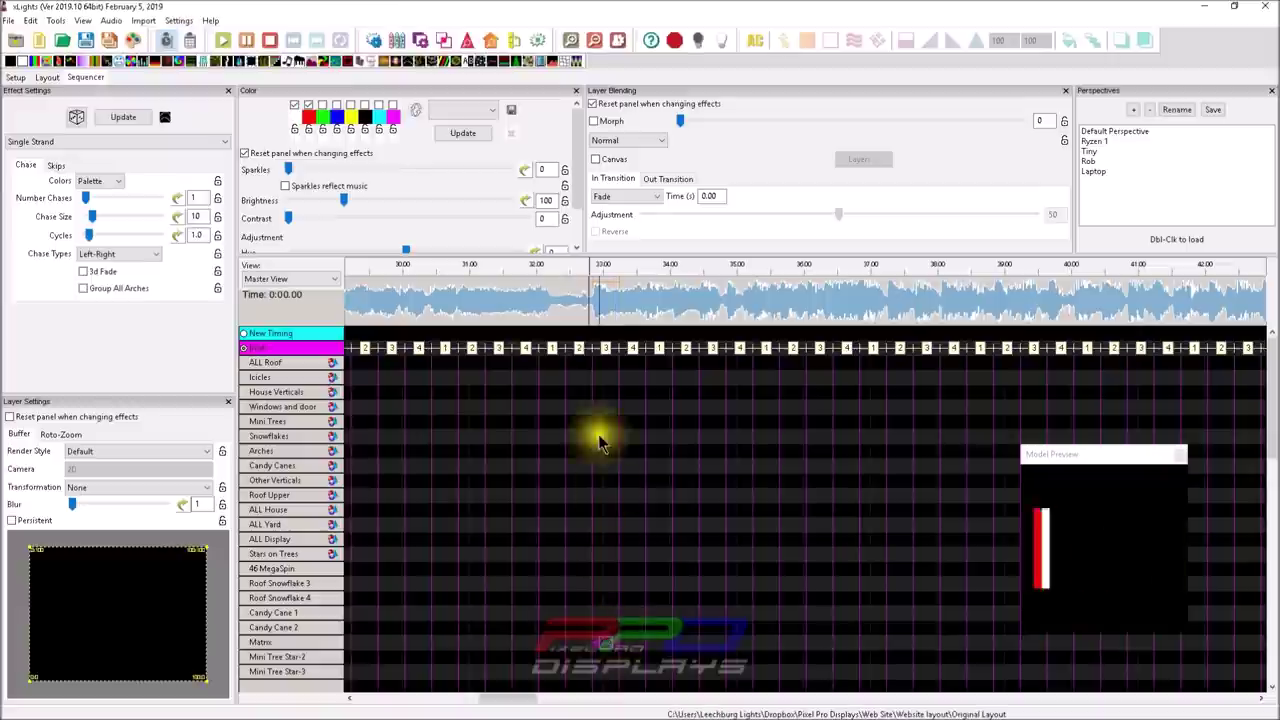
pyautogui.click(598, 315)
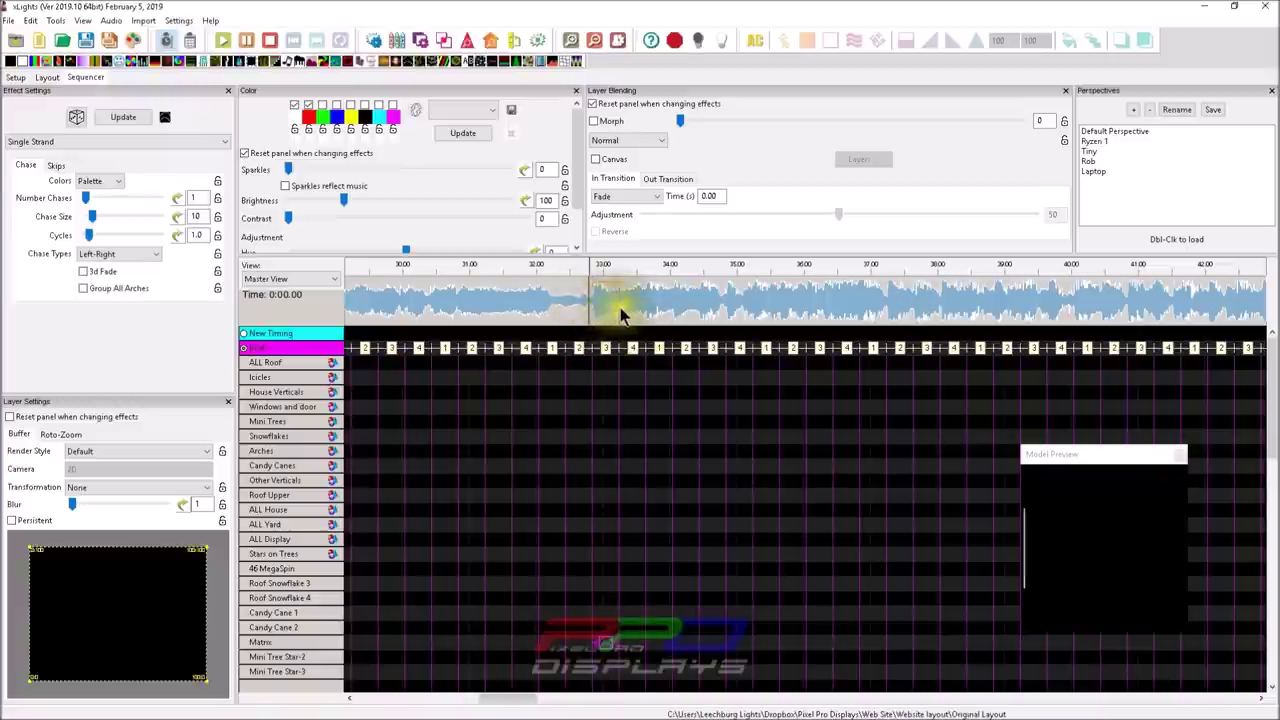
# Stretch the Matrix effect's end to the next beat, making it 0:32.850–0:33.650 (0.800 s)
pyautogui.click(605, 645)
pyautogui.moveTo(605, 645)
pyautogui.mouseDown()
pyautogui.moveTo(668, 652)
pyautogui.moveTo(625, 645)
pyautogui.mouseUp()
pyautogui.click(891, 586)
pyautogui.click(590, 302)
pyautogui.moveTo(590, 302); pyautogui.dragTo(630, 302)
pyautogui.click(627, 648)
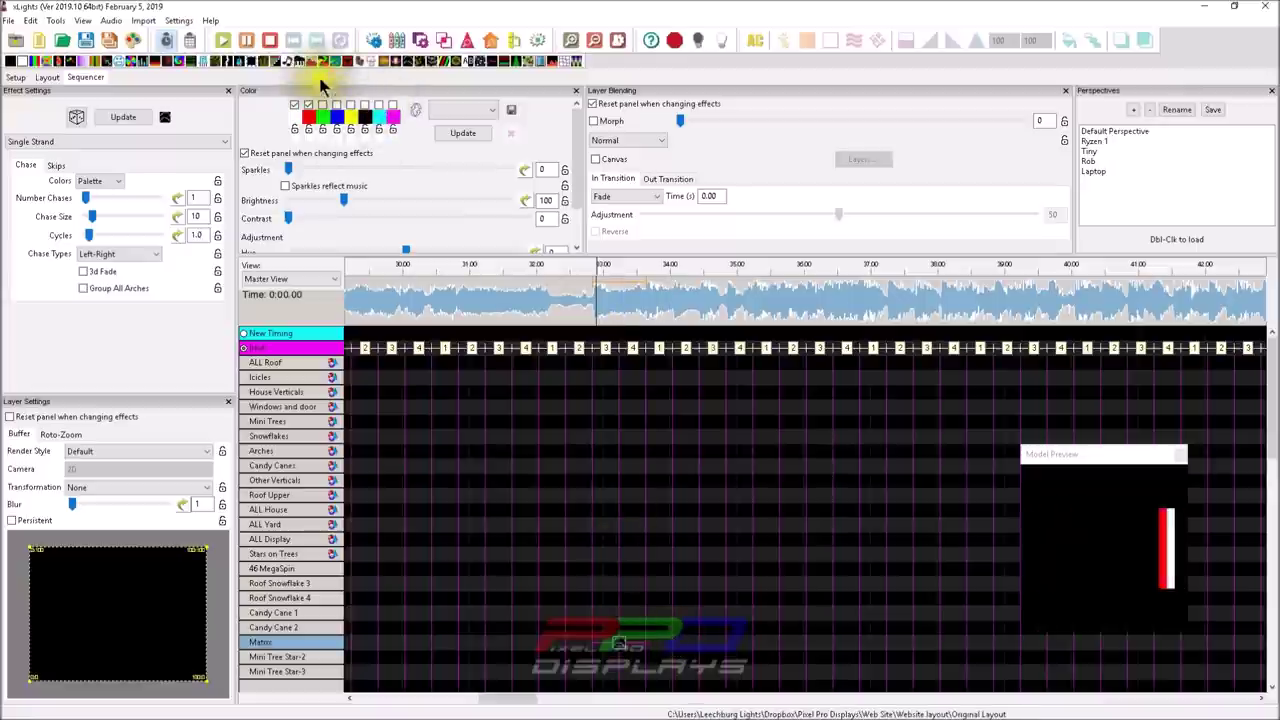
# Paste copies of the 0.800 s chase onto the next three beats on the Matrix row
pyautogui.rightClick(616, 648)
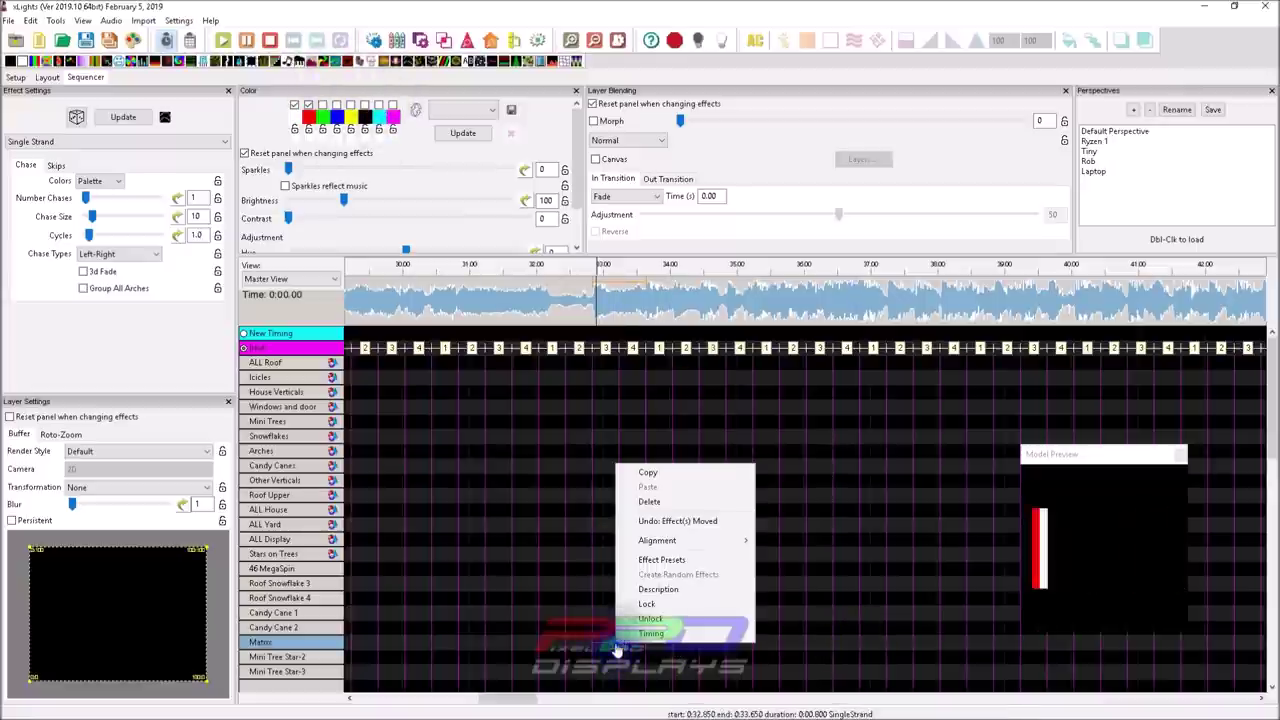
pyautogui.click(650, 501)
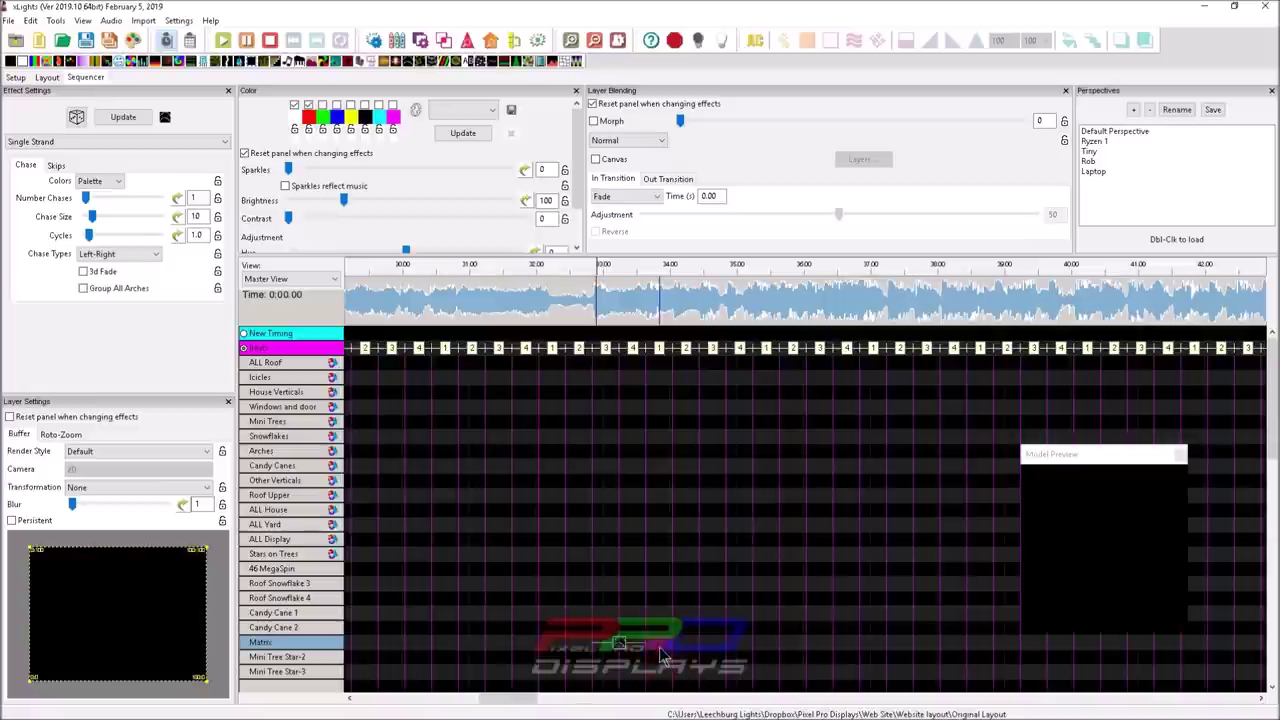
pyautogui.rightClick(660, 655)
pyautogui.click(700, 494)
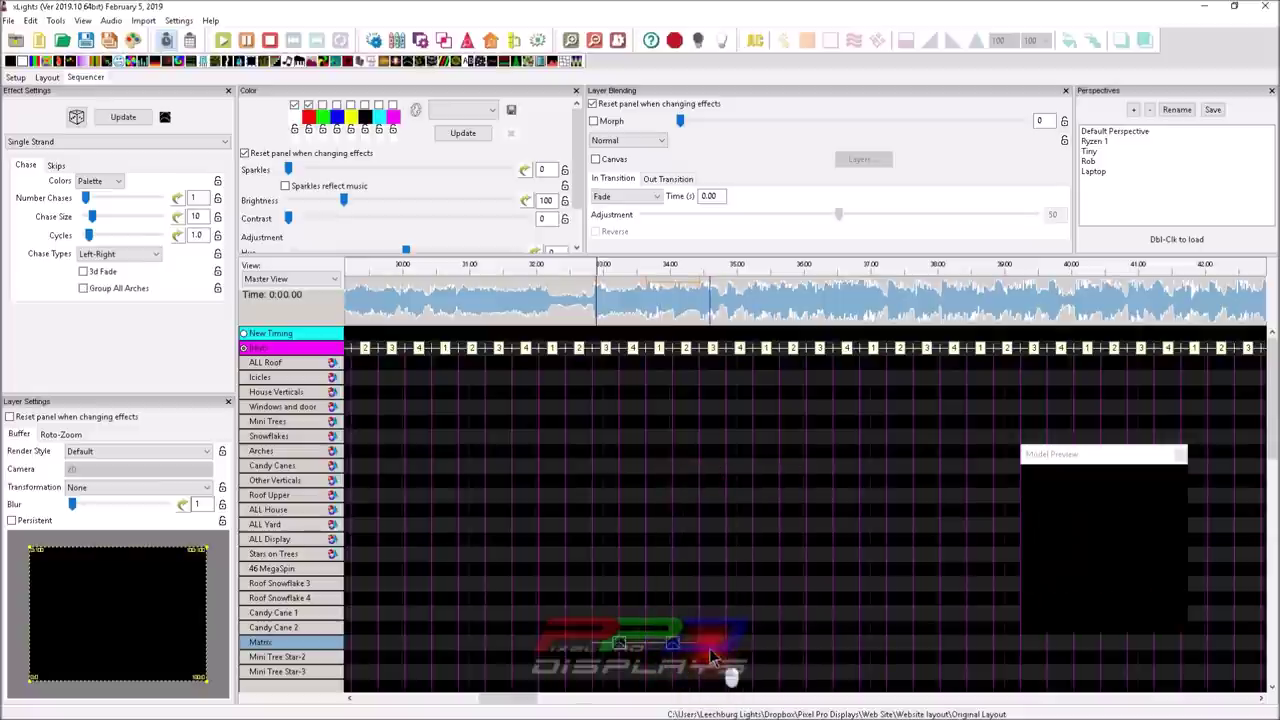
pyautogui.rightClick(712, 655)
pyautogui.click(760, 489)
pyautogui.rightClick(765, 650)
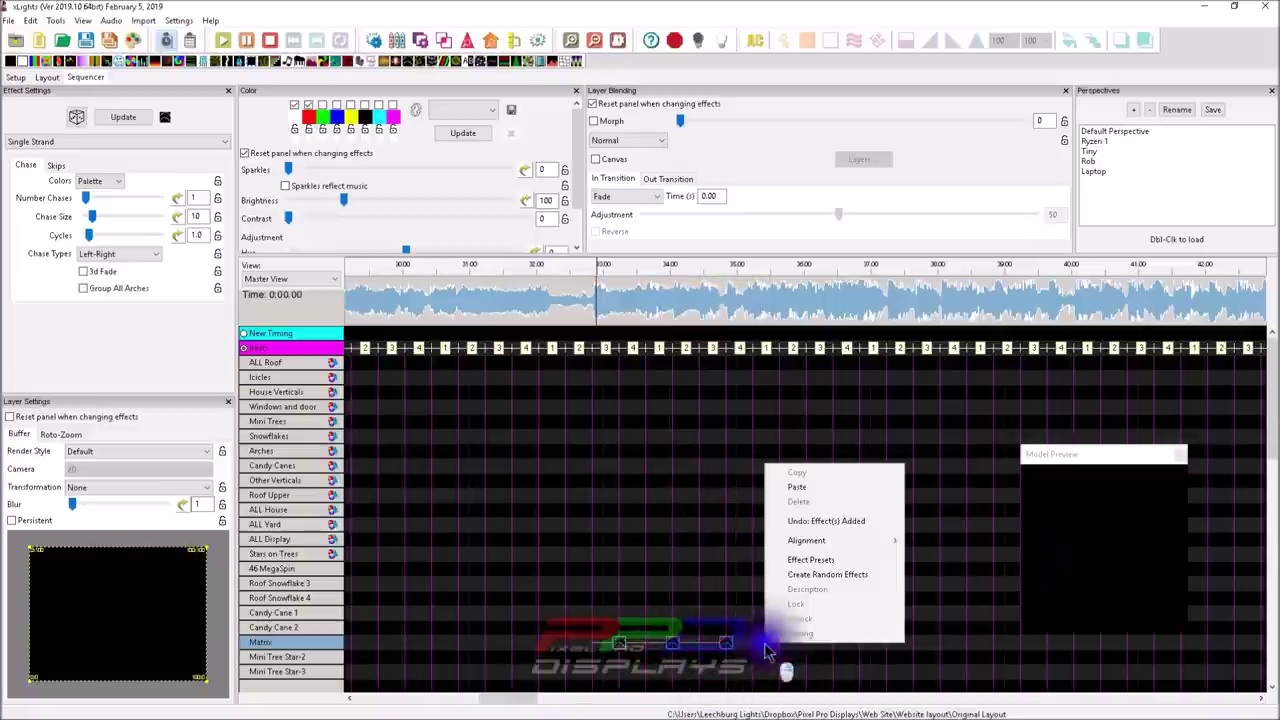
pyautogui.click(796, 487)
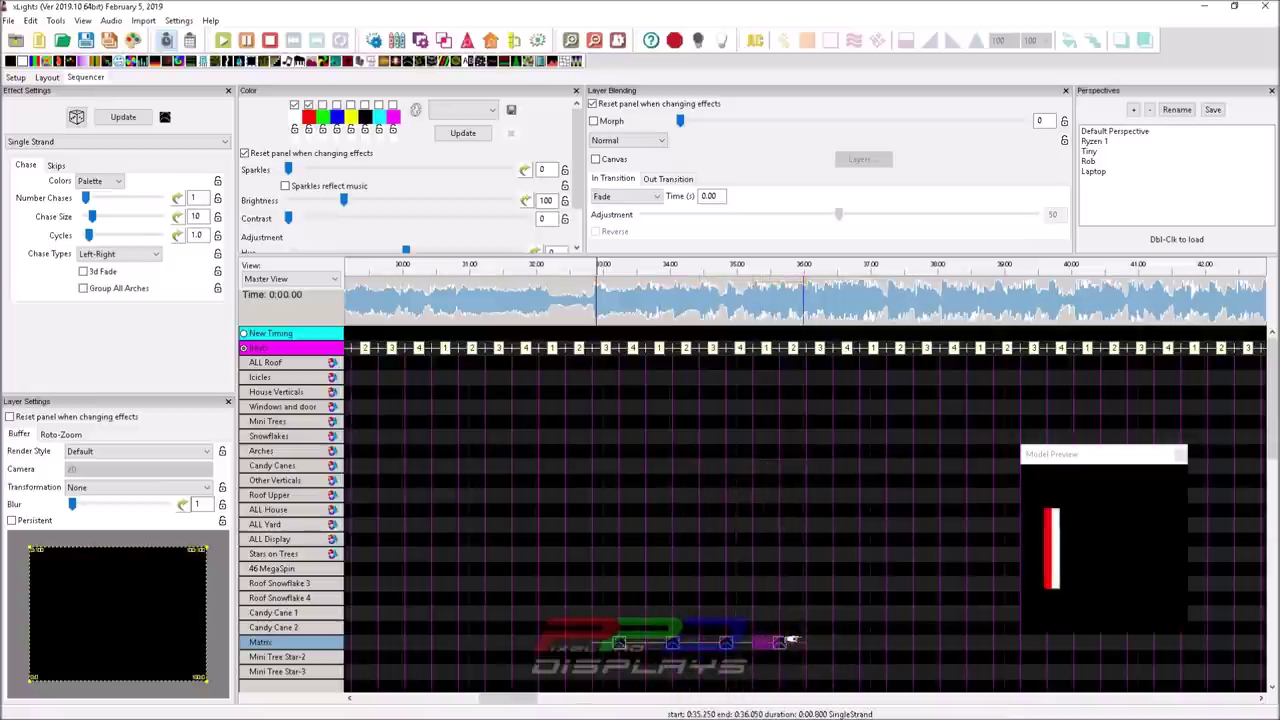
pyautogui.click(798, 642)
# Play the pasted chases from about 33 seconds, then scroll the timeline right
pyautogui.click(604, 308)
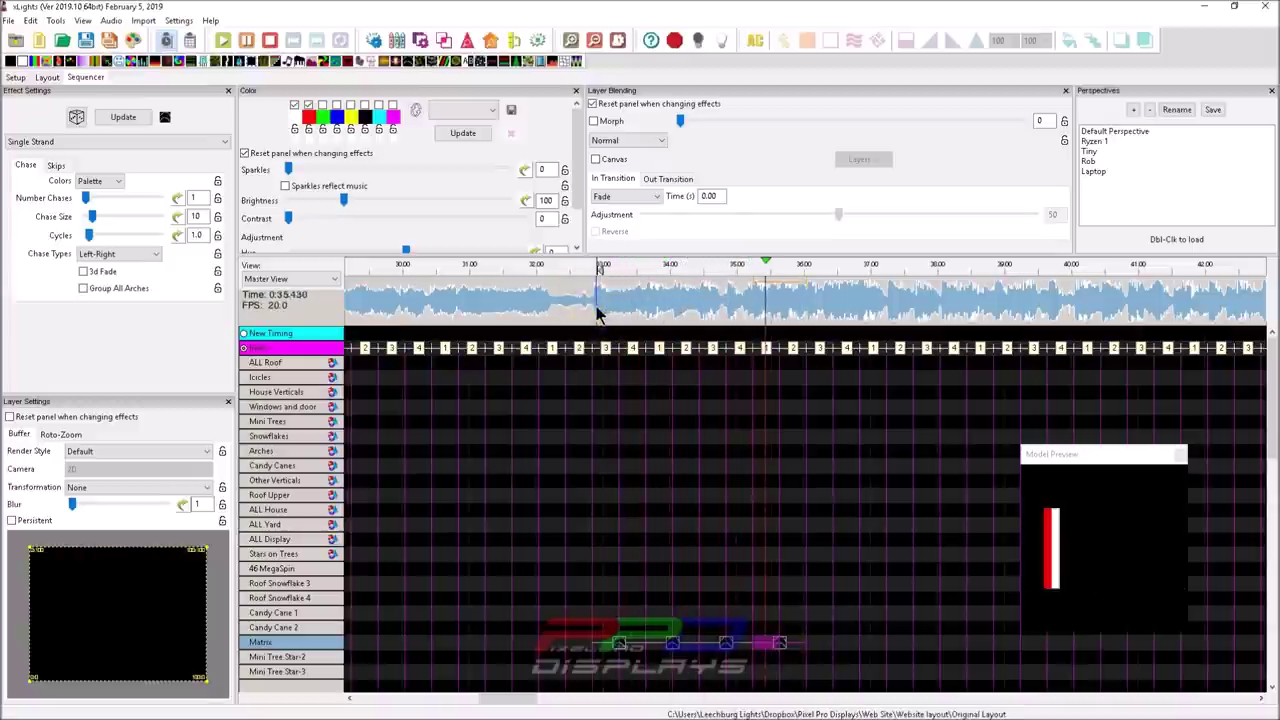
pyautogui.press('space')
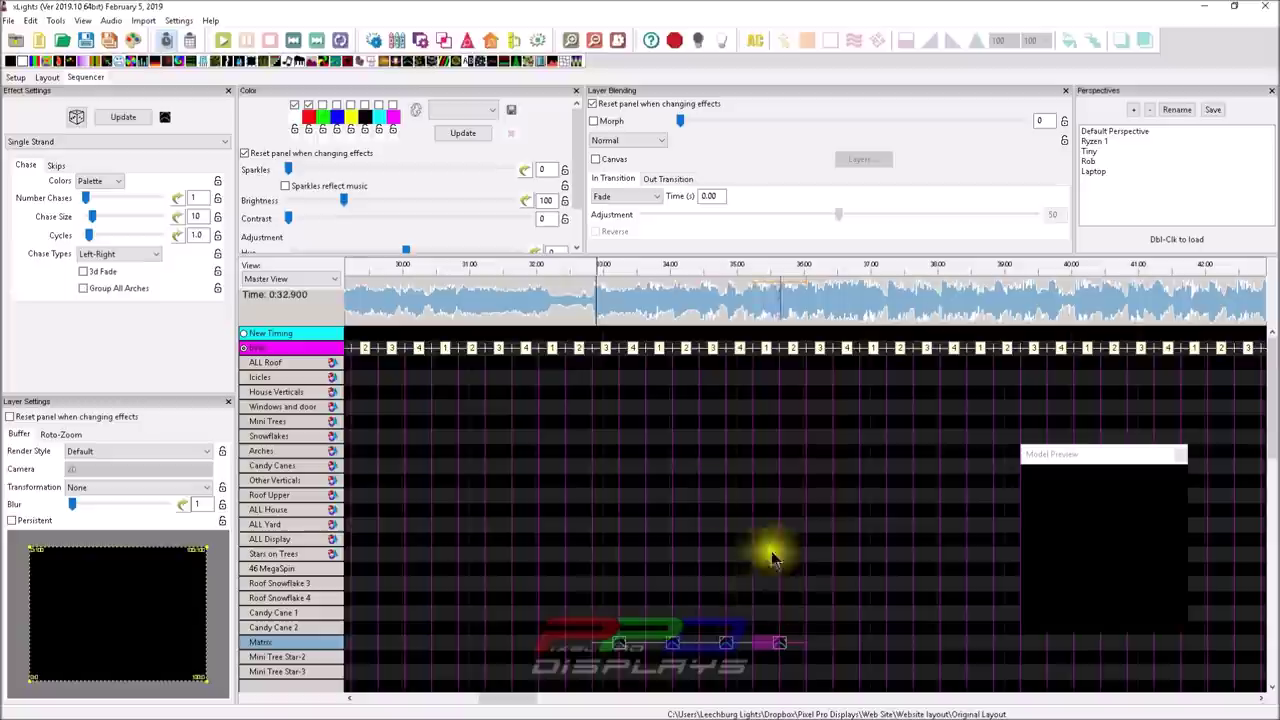
pyautogui.click(679, 640)
pyautogui.hscroll(5, 668, 645)
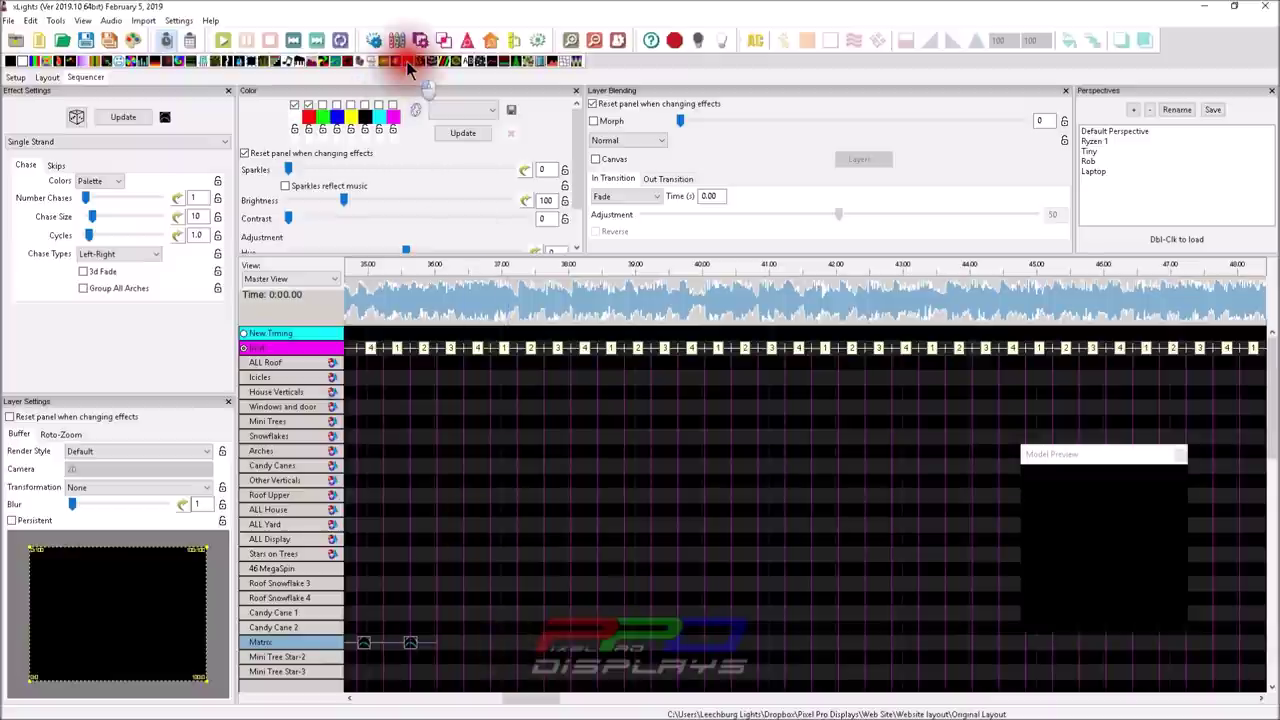
# Add a long Single Strand effect spanning 0:37.250–0:42.850 on the Matrix row and preview it
pyautogui.moveTo(406, 61); pyautogui.dragTo(888, 645)
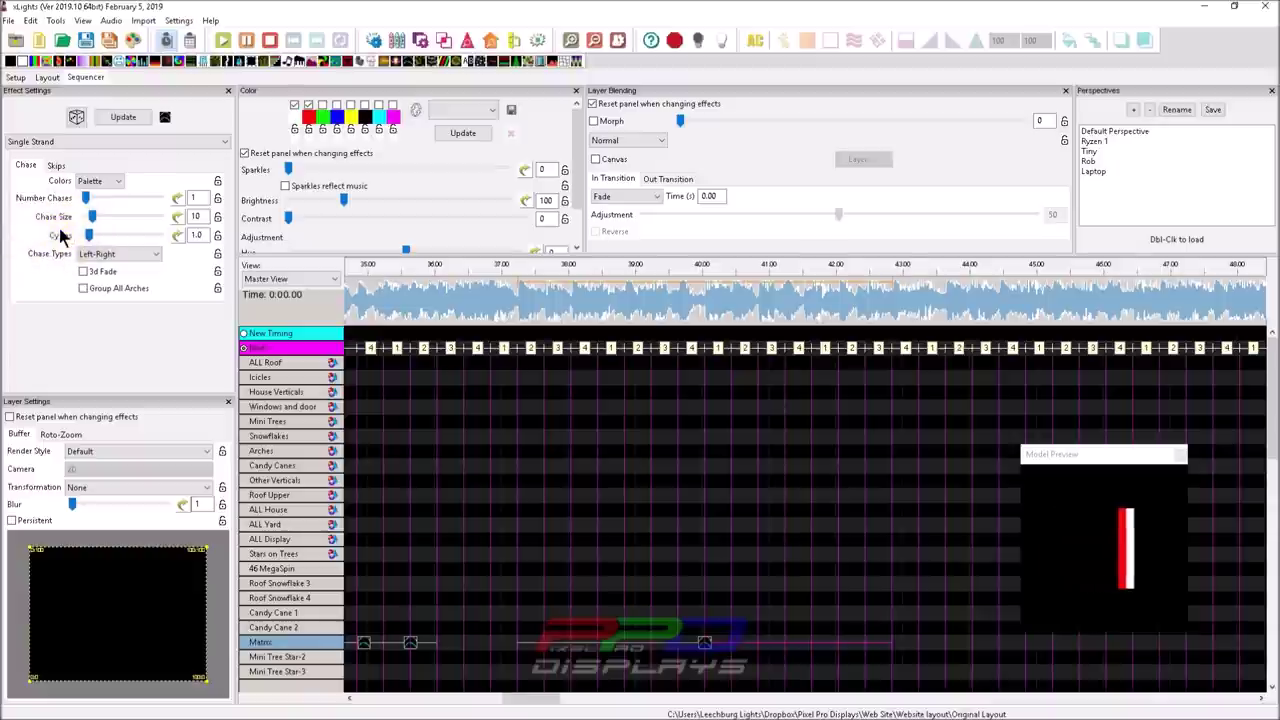
pyautogui.click(518, 643)
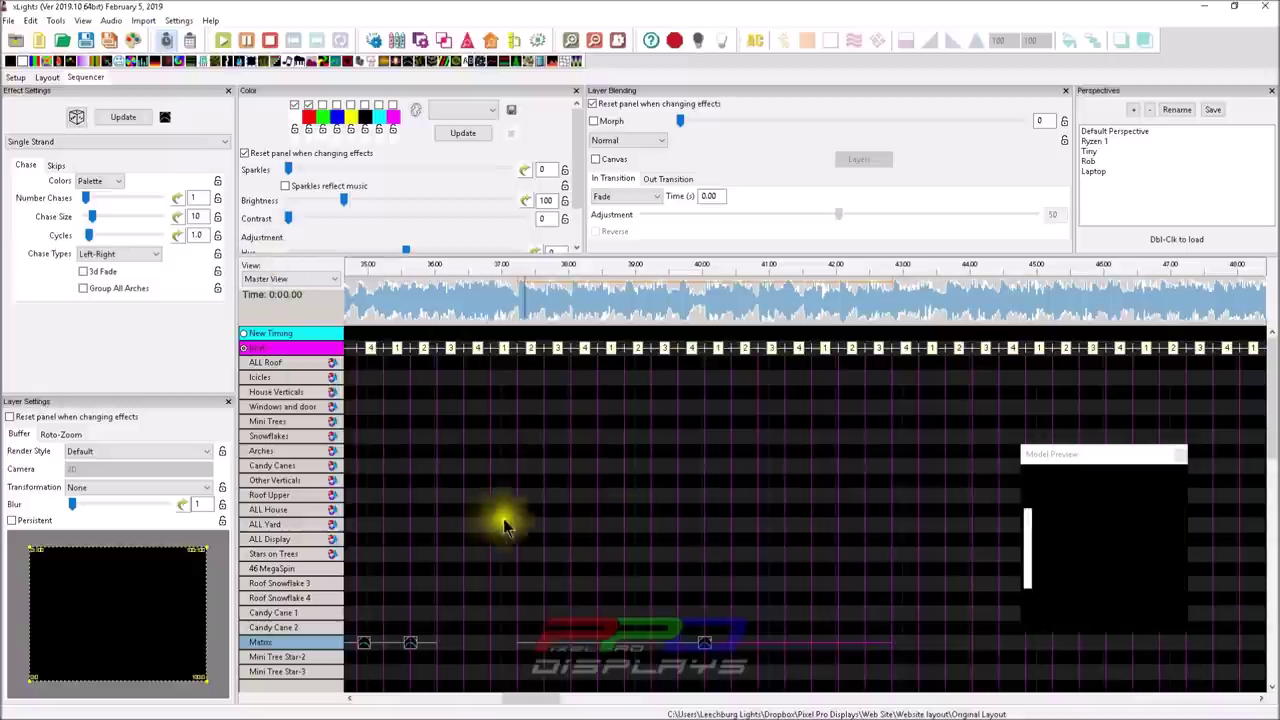
pyautogui.click(530, 643)
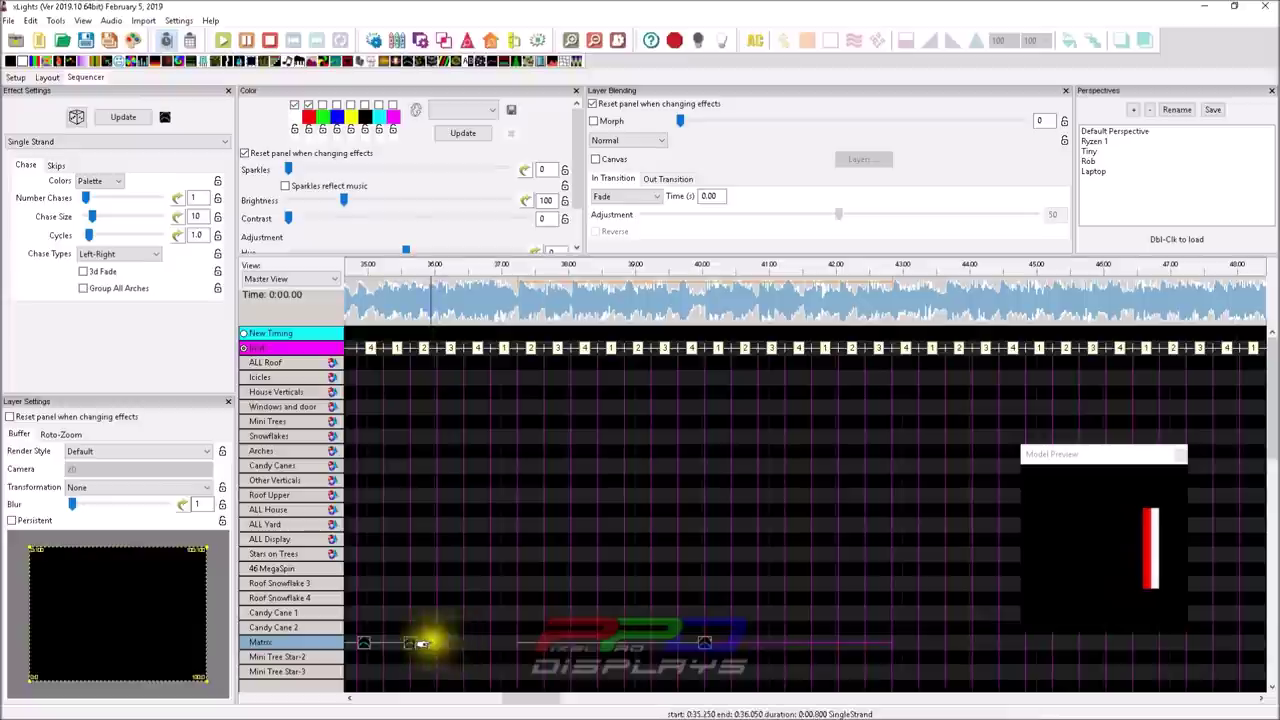
pyautogui.click(395, 645)
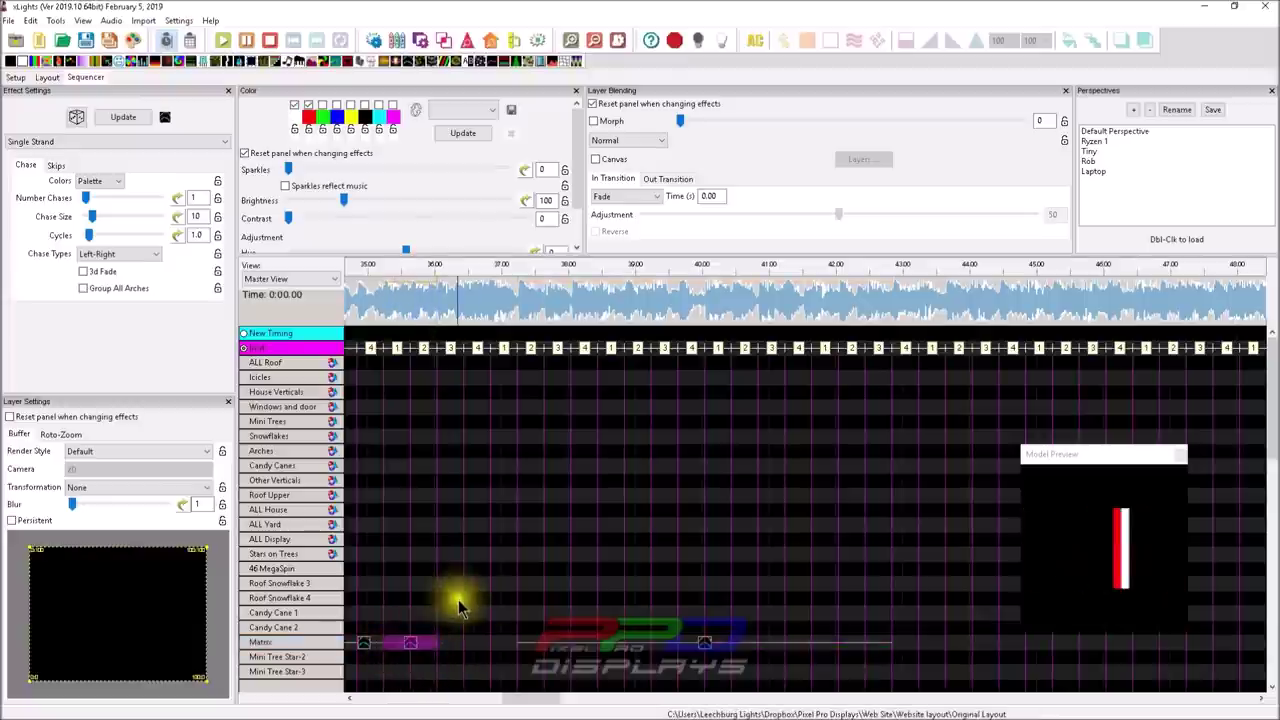
pyautogui.click(526, 640)
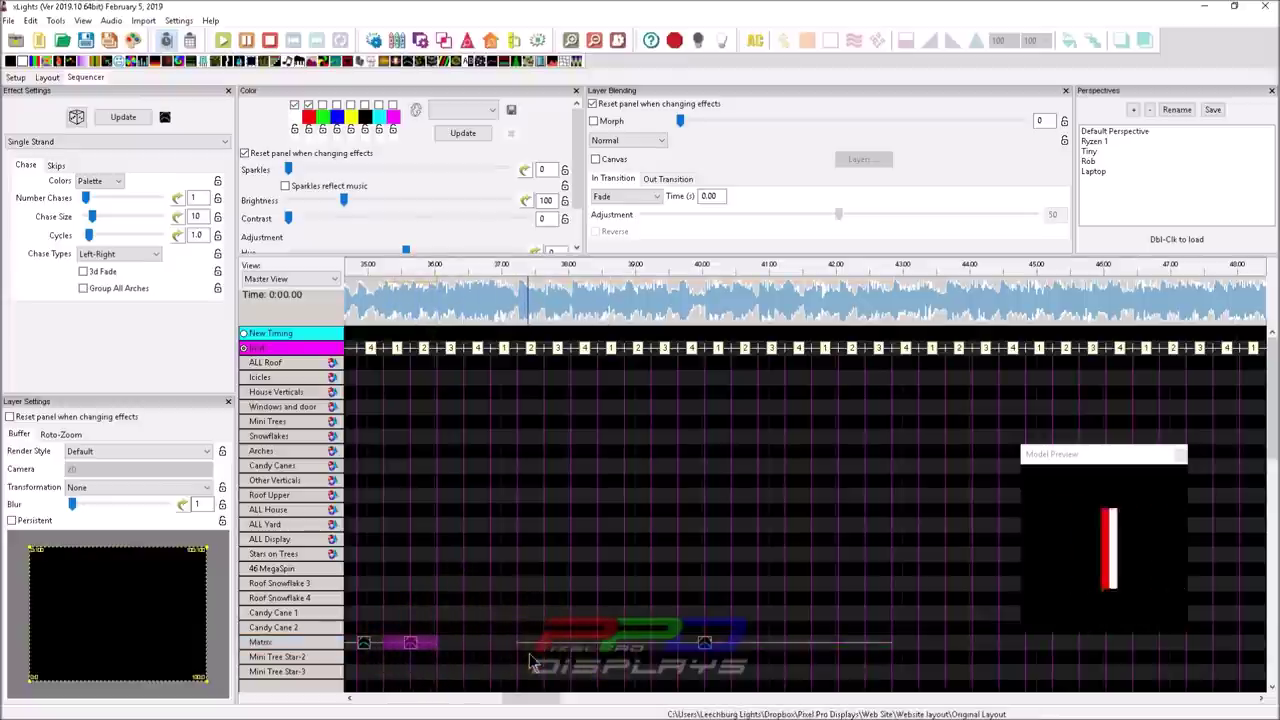
pyautogui.click(535, 665)
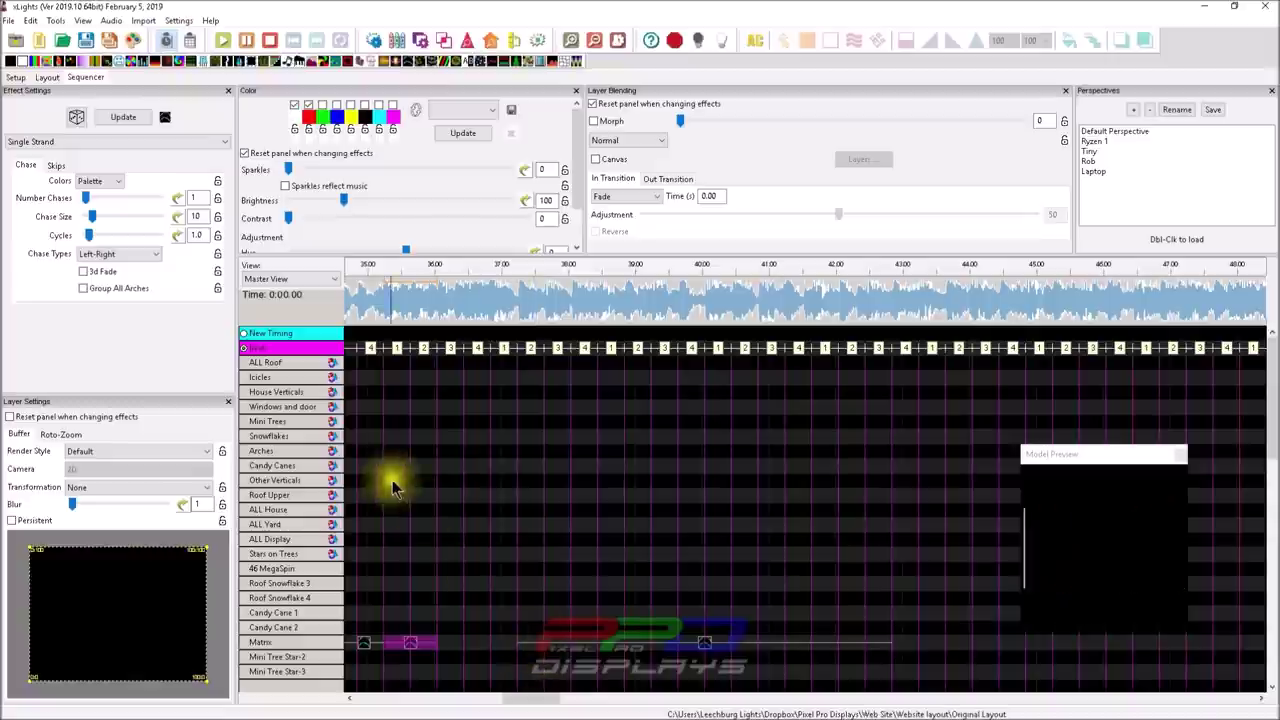
pyautogui.click(531, 640)
pyautogui.moveTo(531, 640)
pyautogui.mouseDown()
pyautogui.moveTo(635, 625)
pyautogui.moveTo(883, 638)
pyautogui.mouseUp()
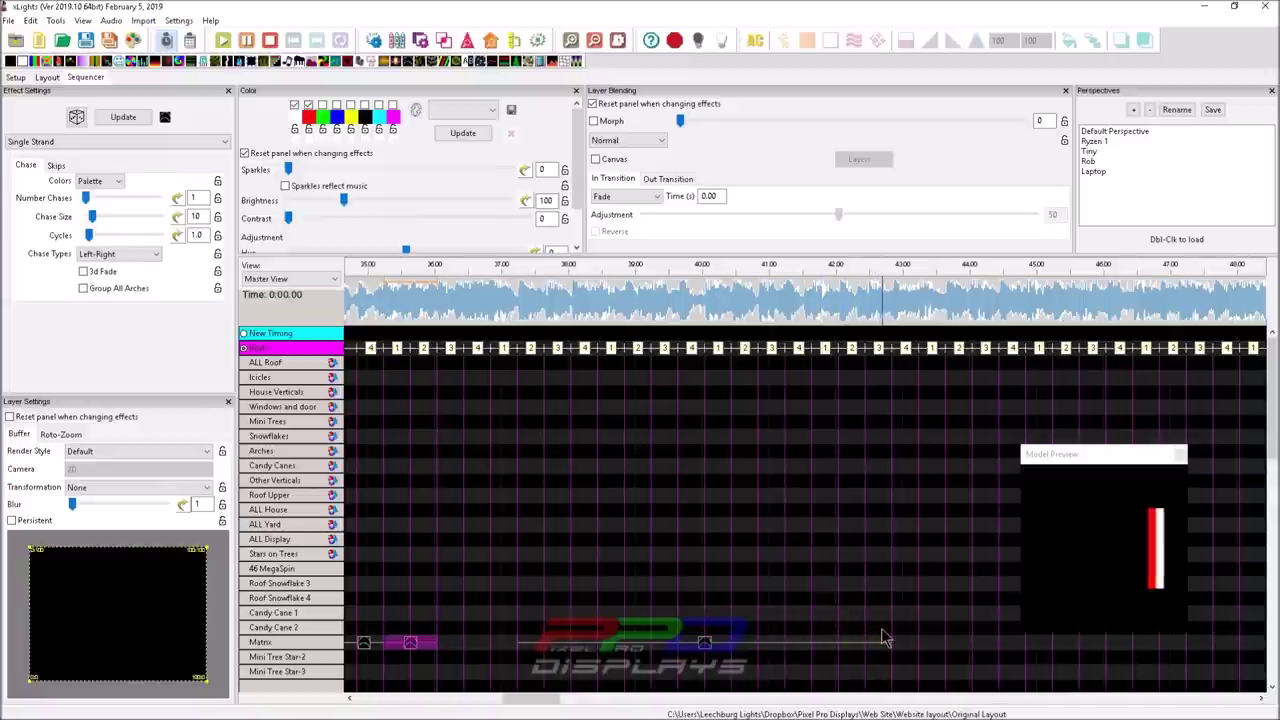
# Set the long chase's Cycles to 7 and play it from about 37 seconds
pyautogui.click(891, 637)
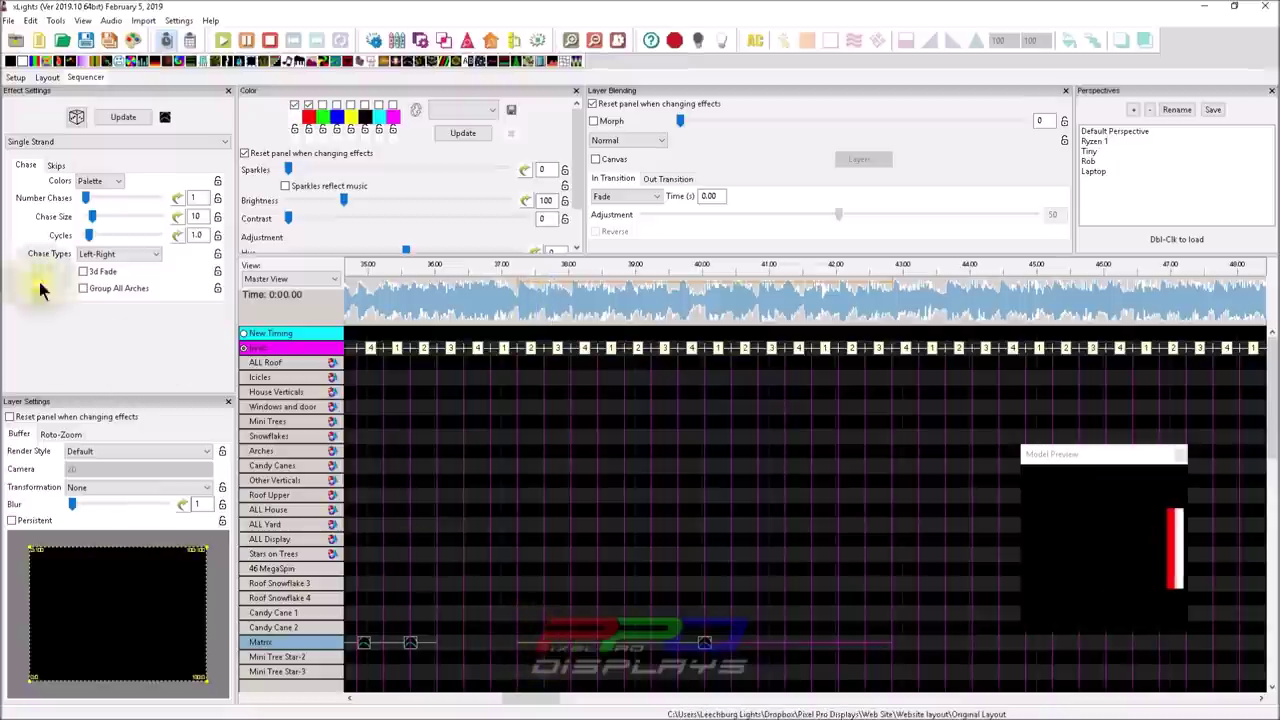
pyautogui.click(198, 234)
pyautogui.write('7')
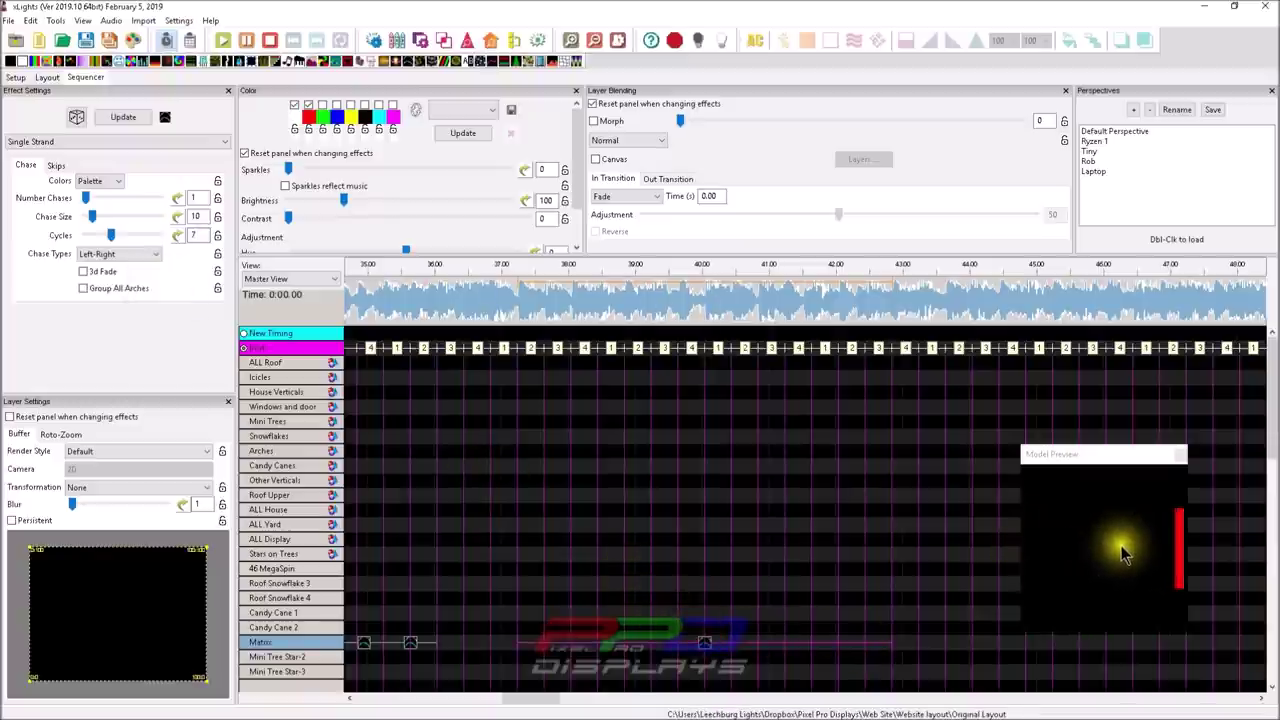
pyautogui.click(503, 313)
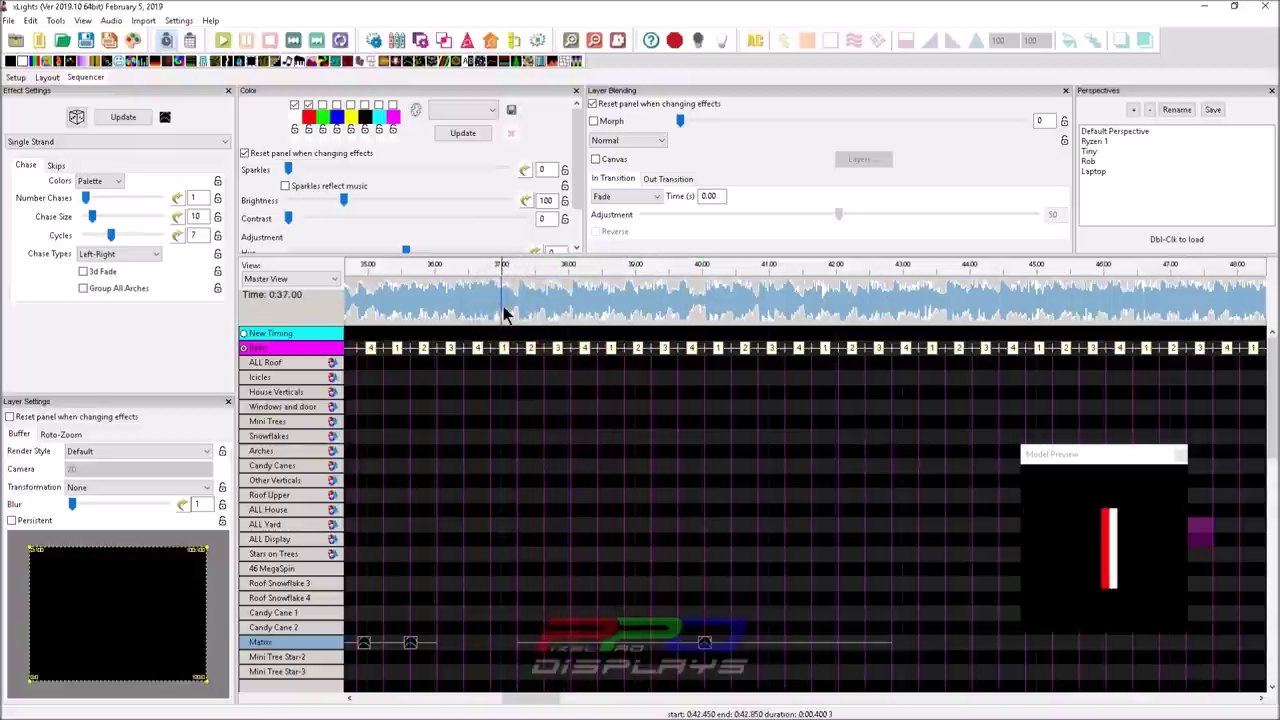
pyautogui.press('space')
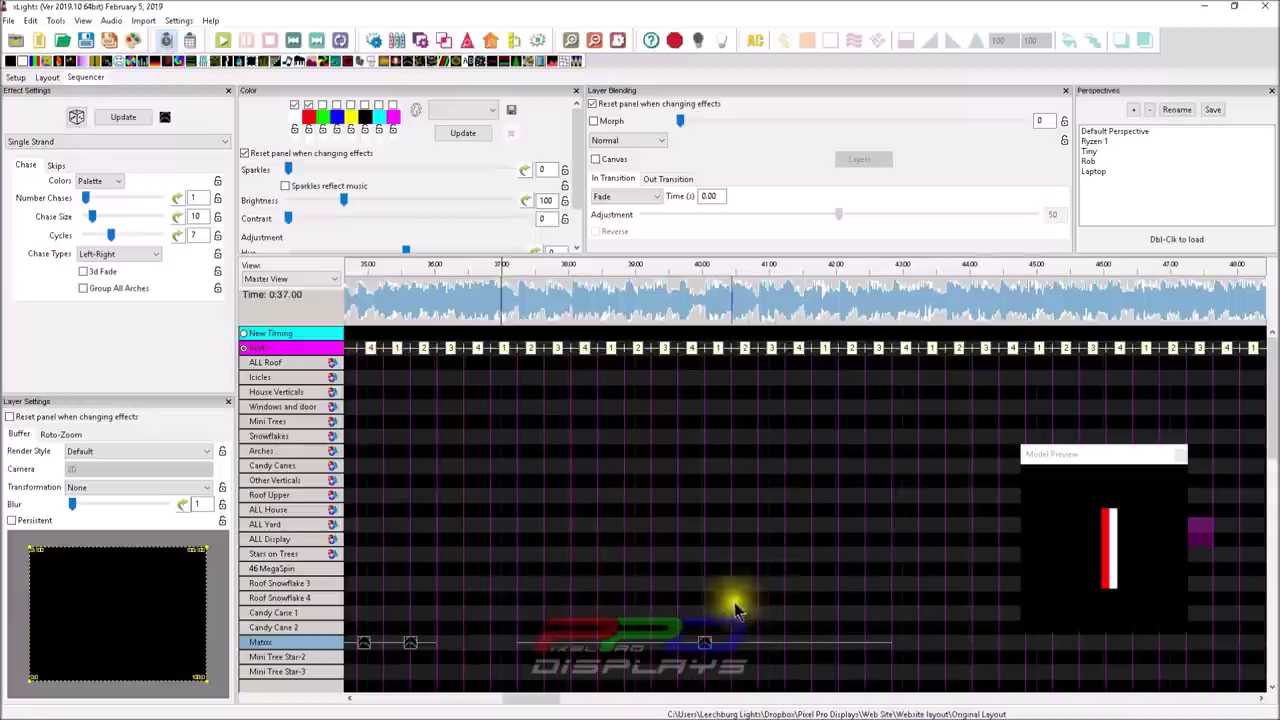
pyautogui.hscroll(3, 698, 633)
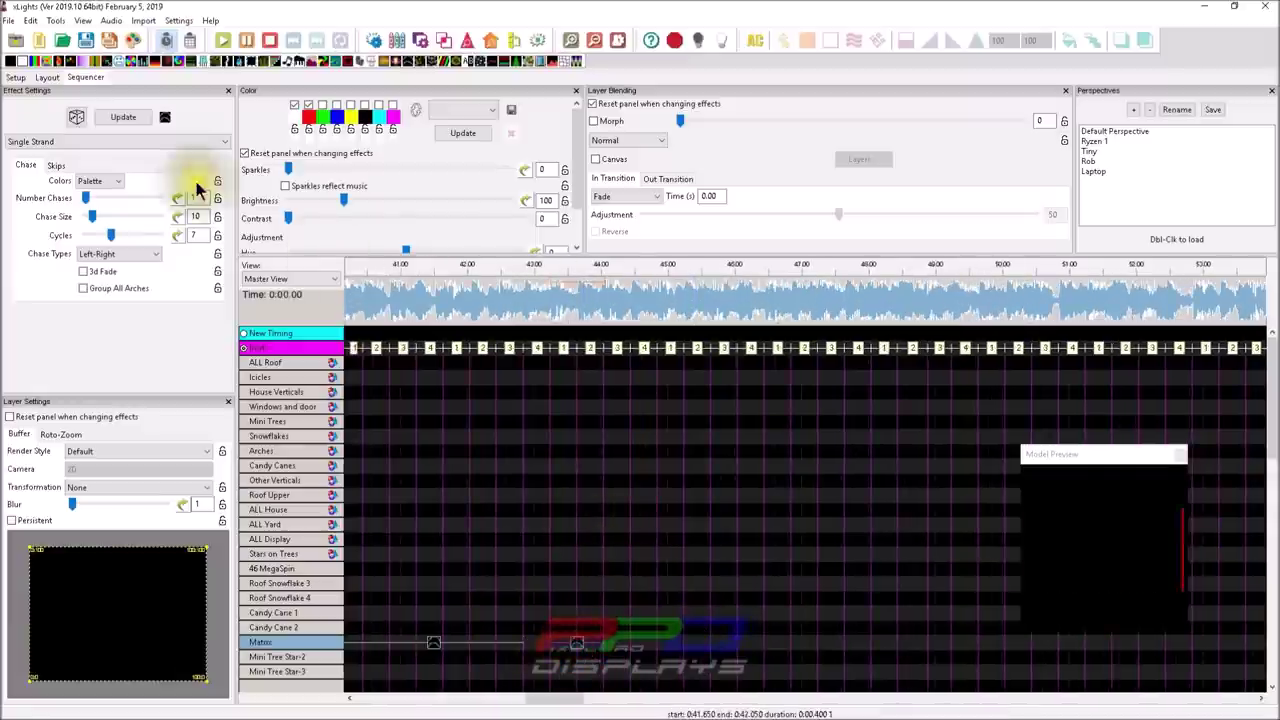
pyautogui.doubleClick(197, 235)
pyautogui.write('1')
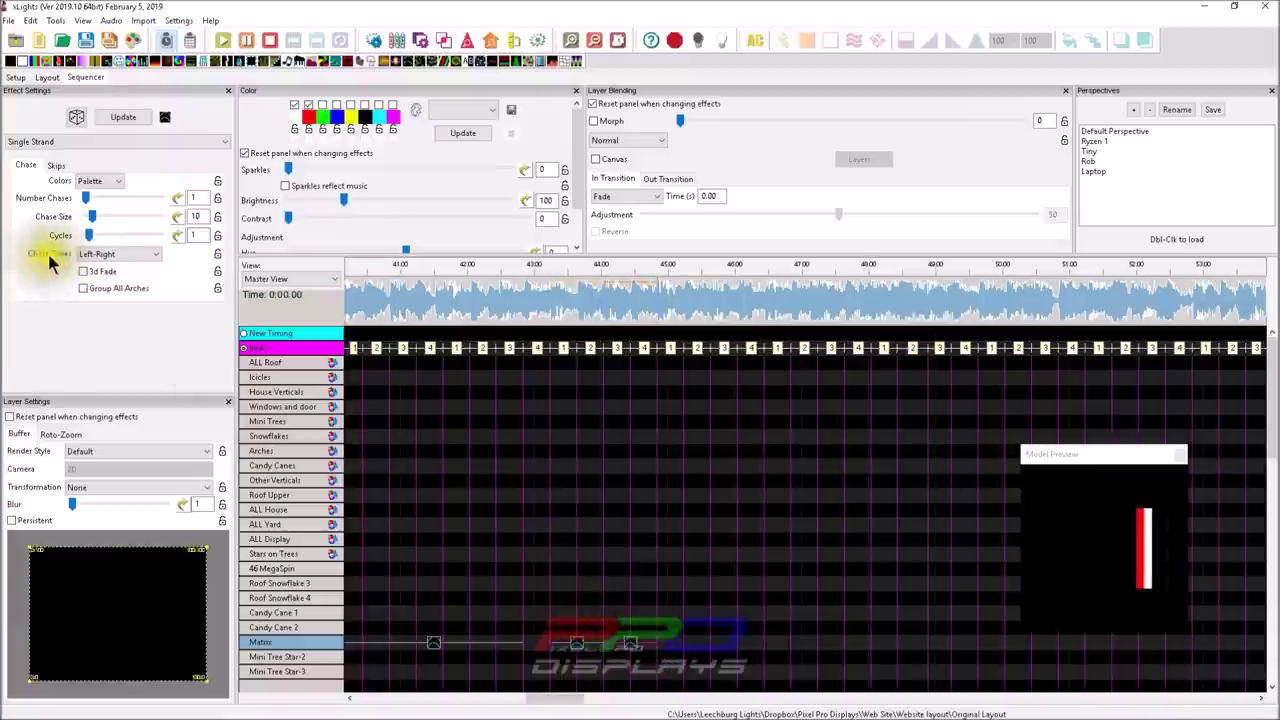
pyautogui.click(117, 254)
pyautogui.click(95, 277)
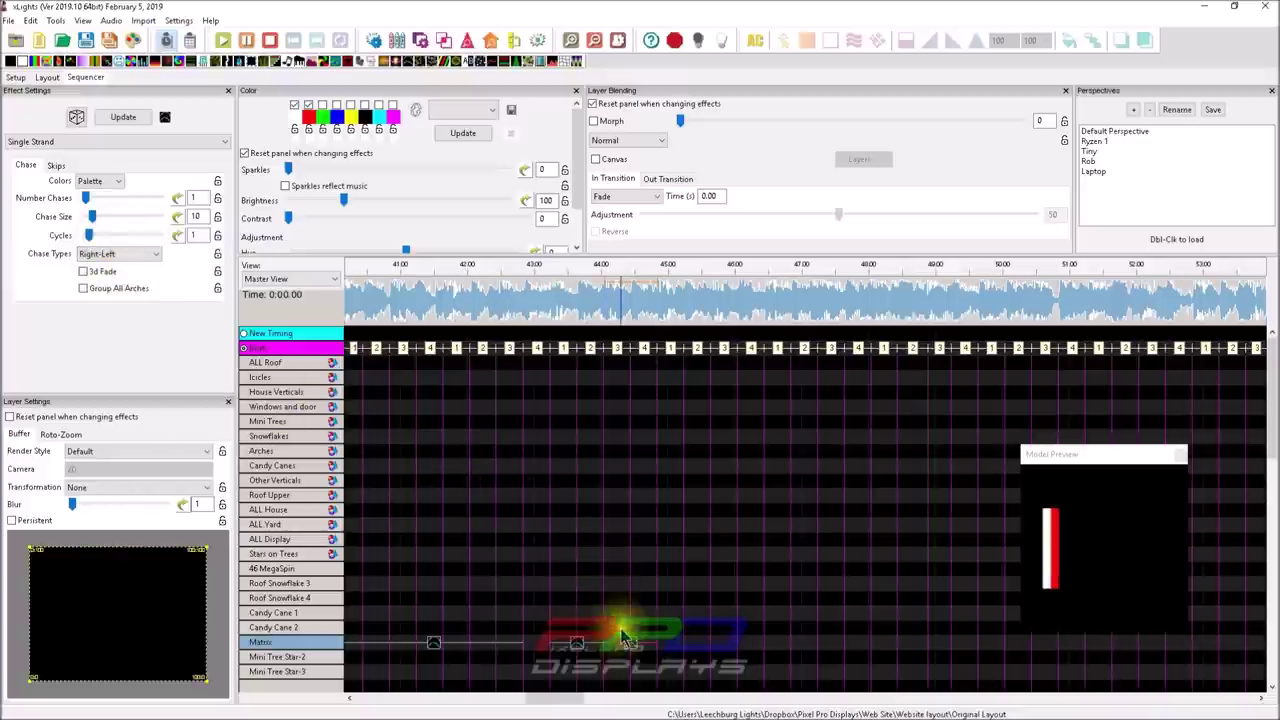
pyautogui.moveTo(605, 642); pyautogui.dragTo(656, 642)
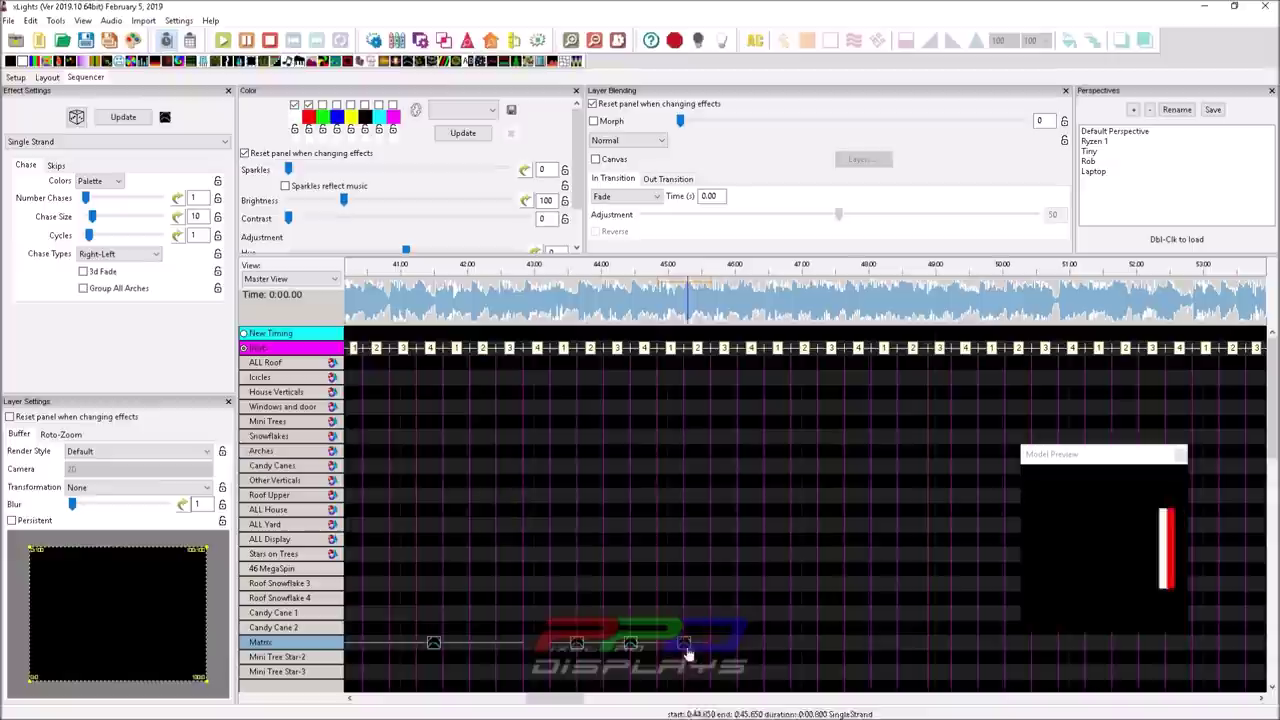
pyautogui.click(92, 487)
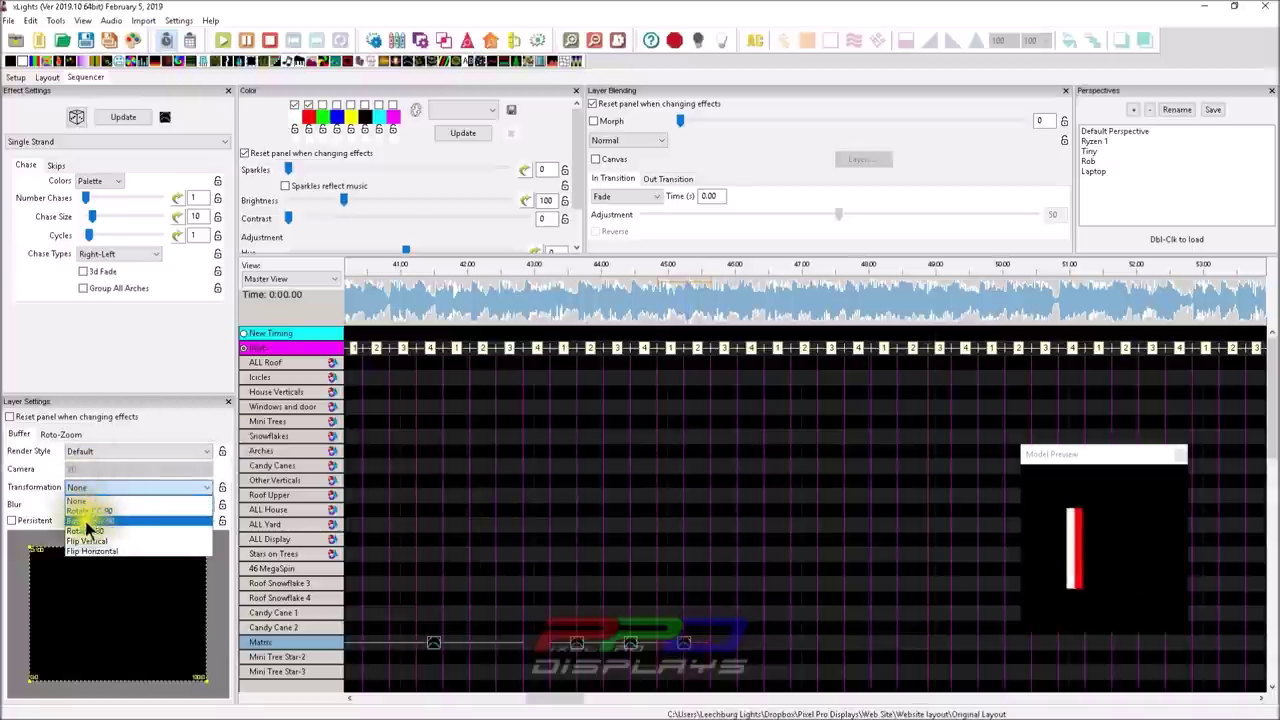
pyautogui.click(86, 532)
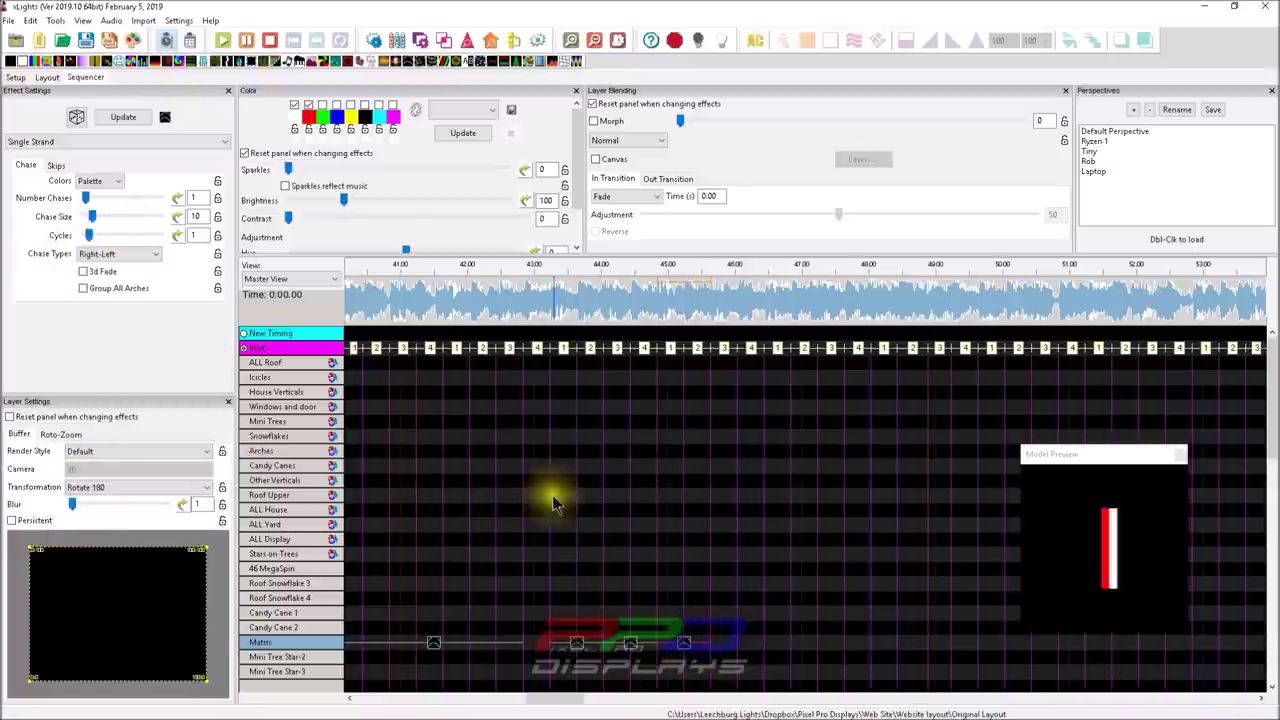
pyautogui.click(690, 645)
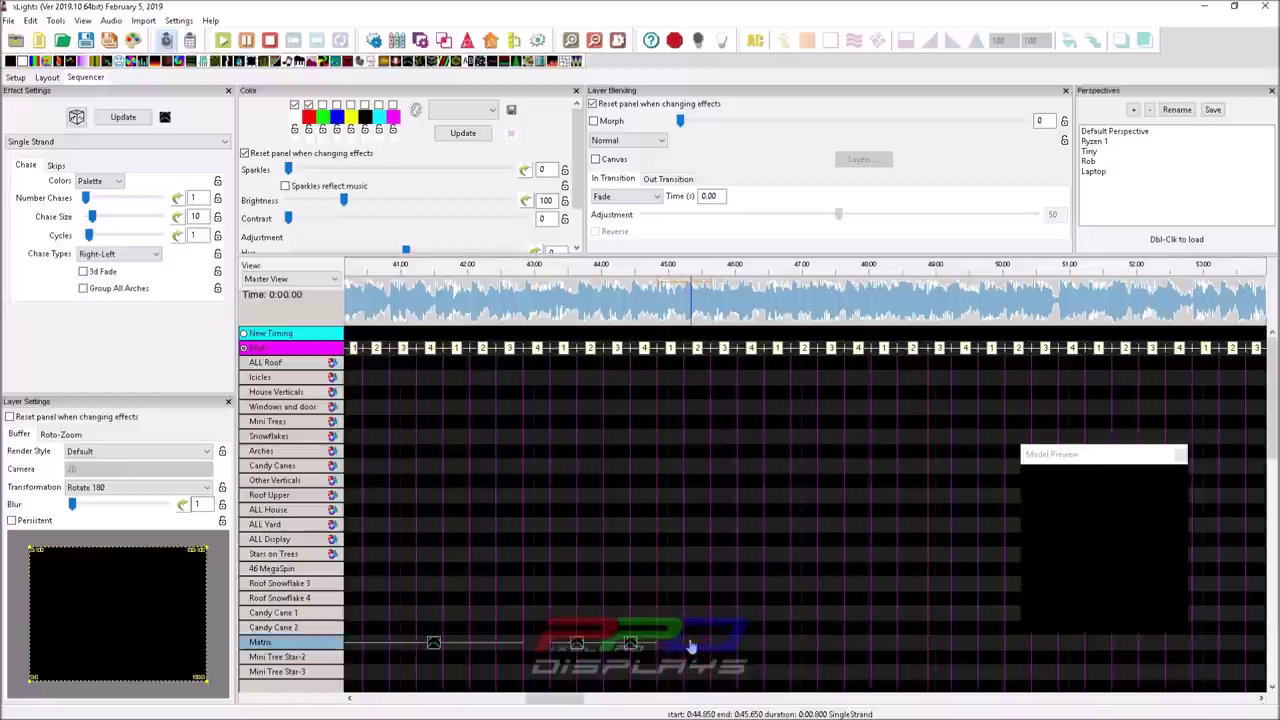
pyautogui.click(534, 523)
pyautogui.click(563, 607)
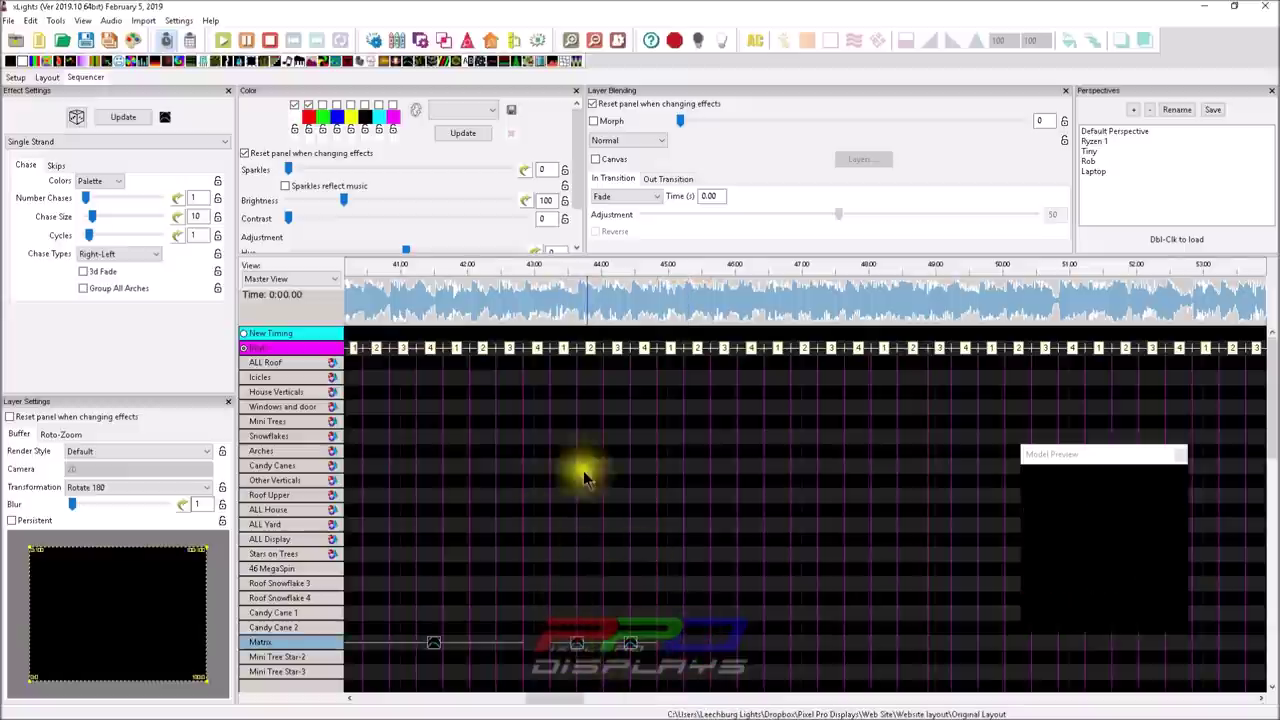
pyautogui.click(555, 320)
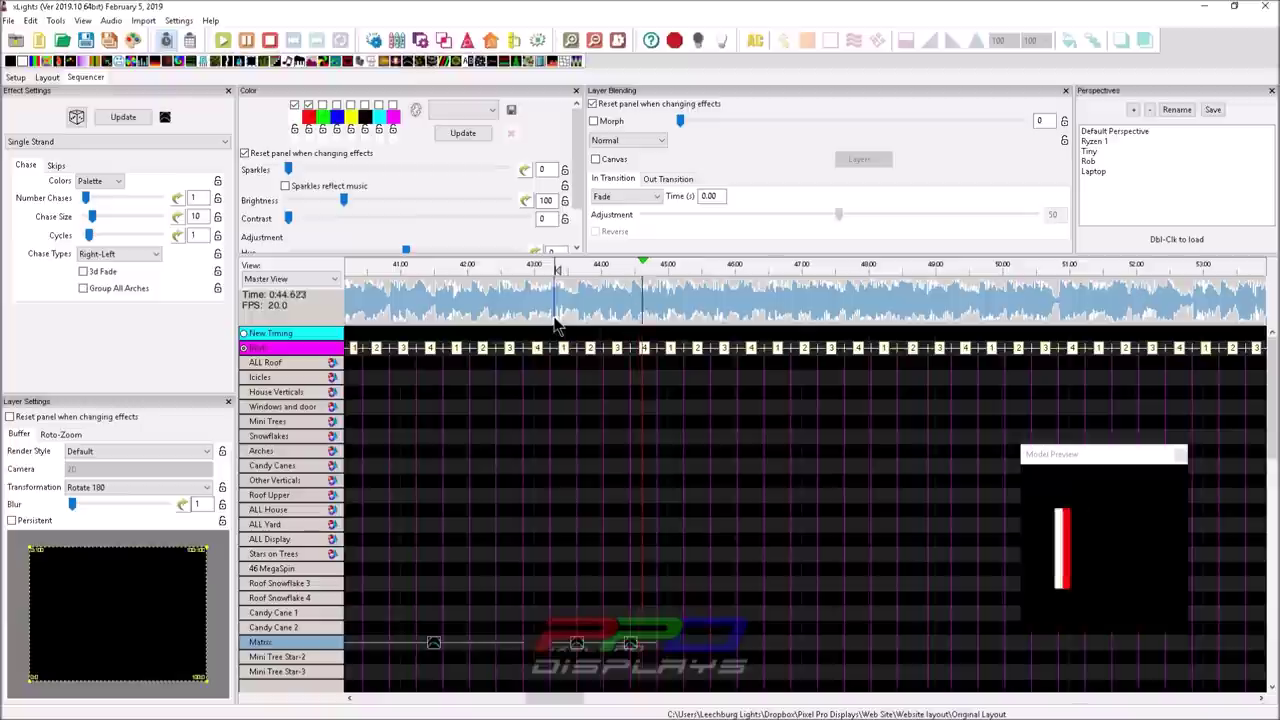
pyautogui.press('space')
pyautogui.click(583, 680)
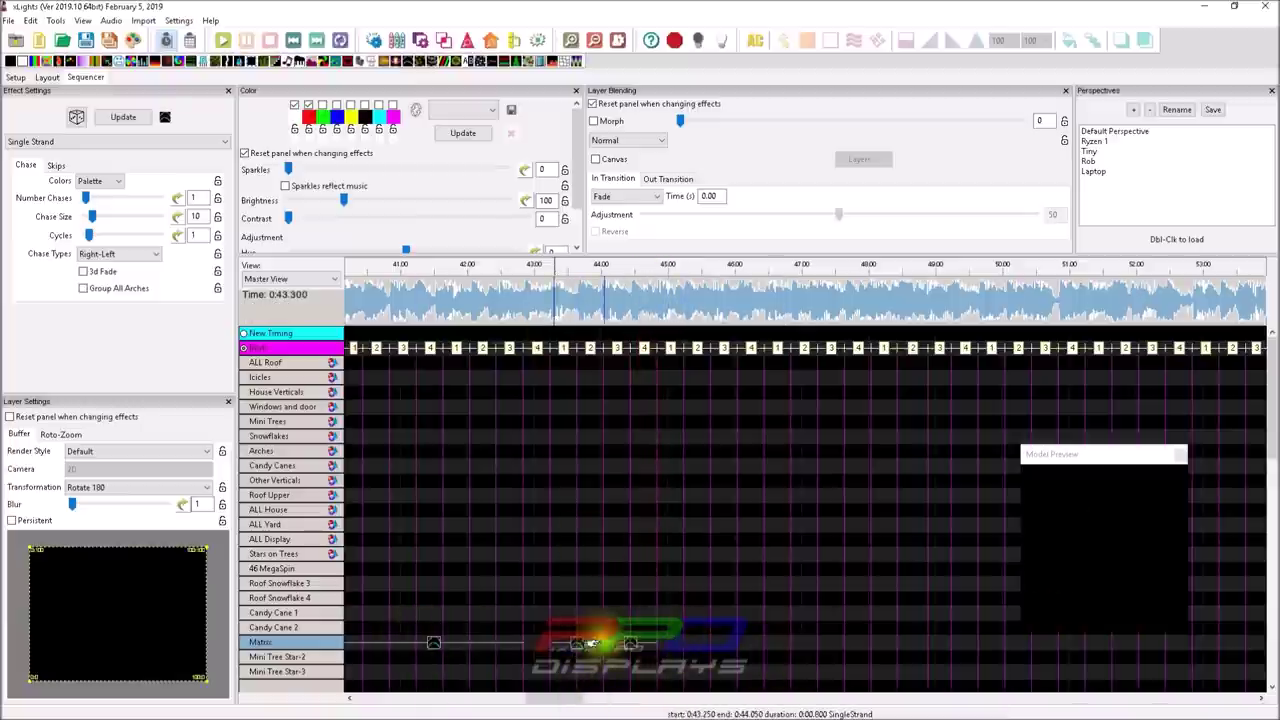
pyautogui.click(621, 641)
# Set the long Matrix chase's Chase Type to Bounce from Left
pyautogui.hscroll(-3, 700, 678)
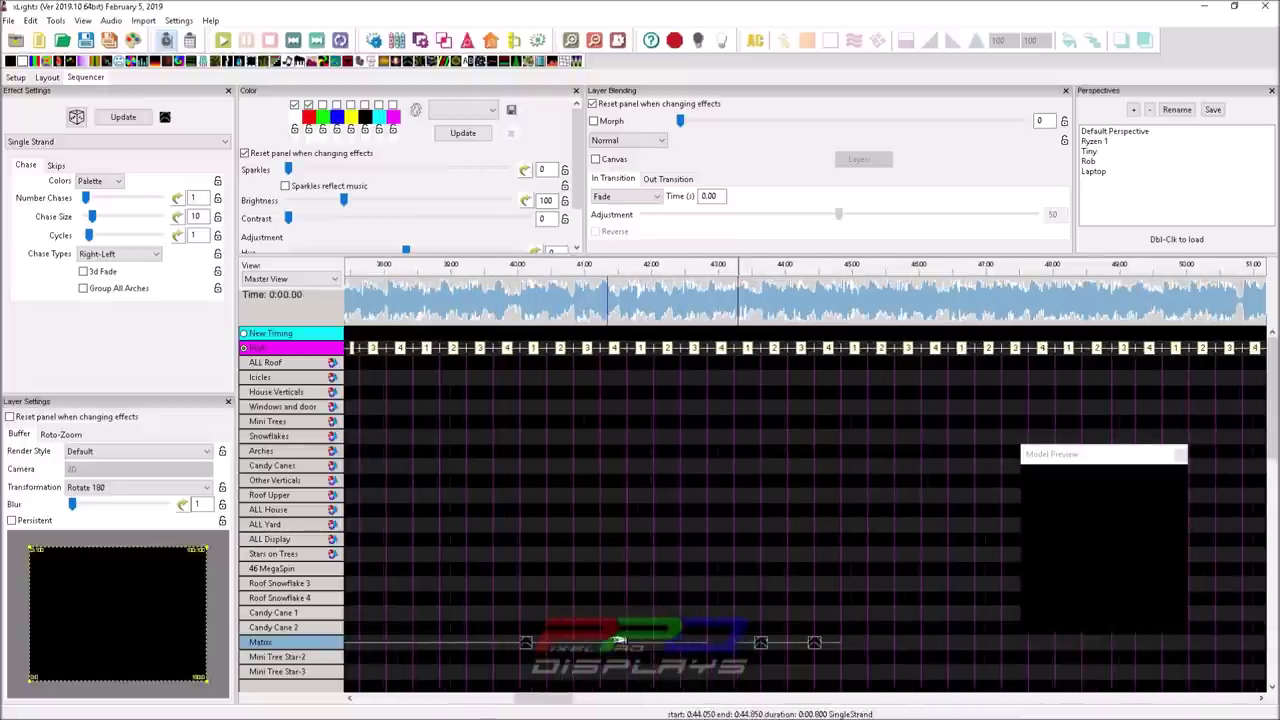
pyautogui.click(705, 642)
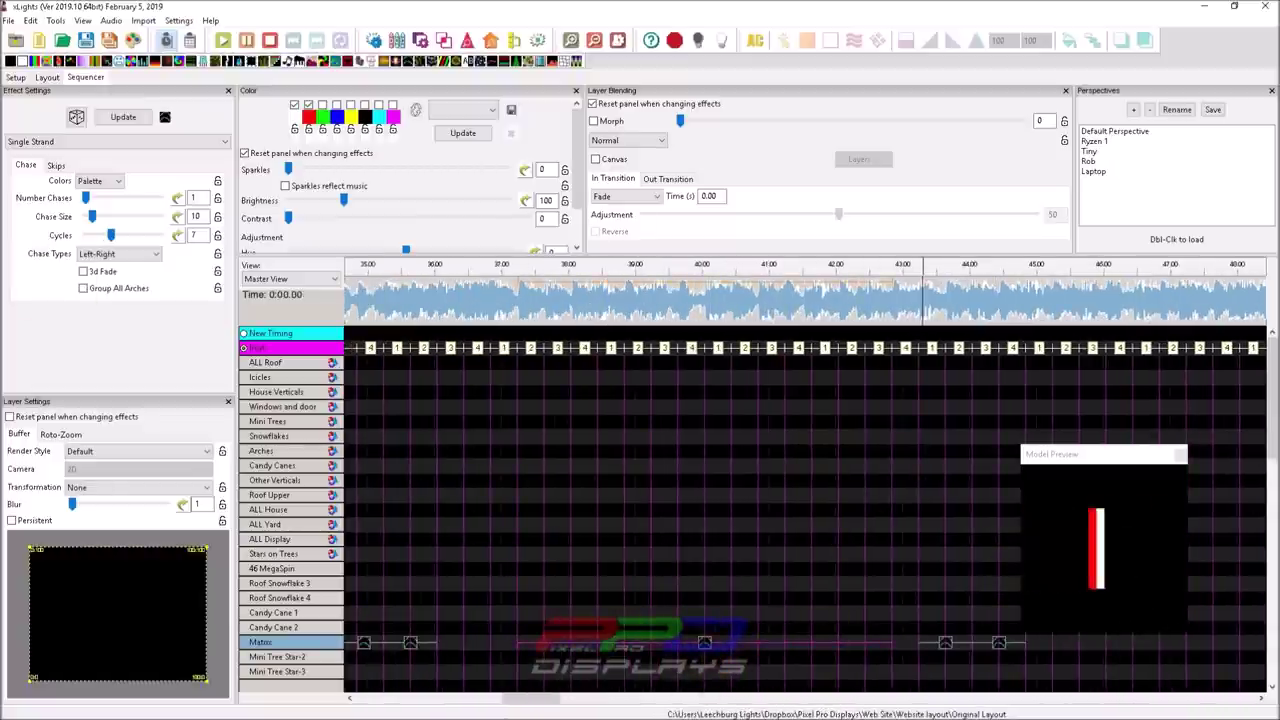
pyautogui.click(100, 254)
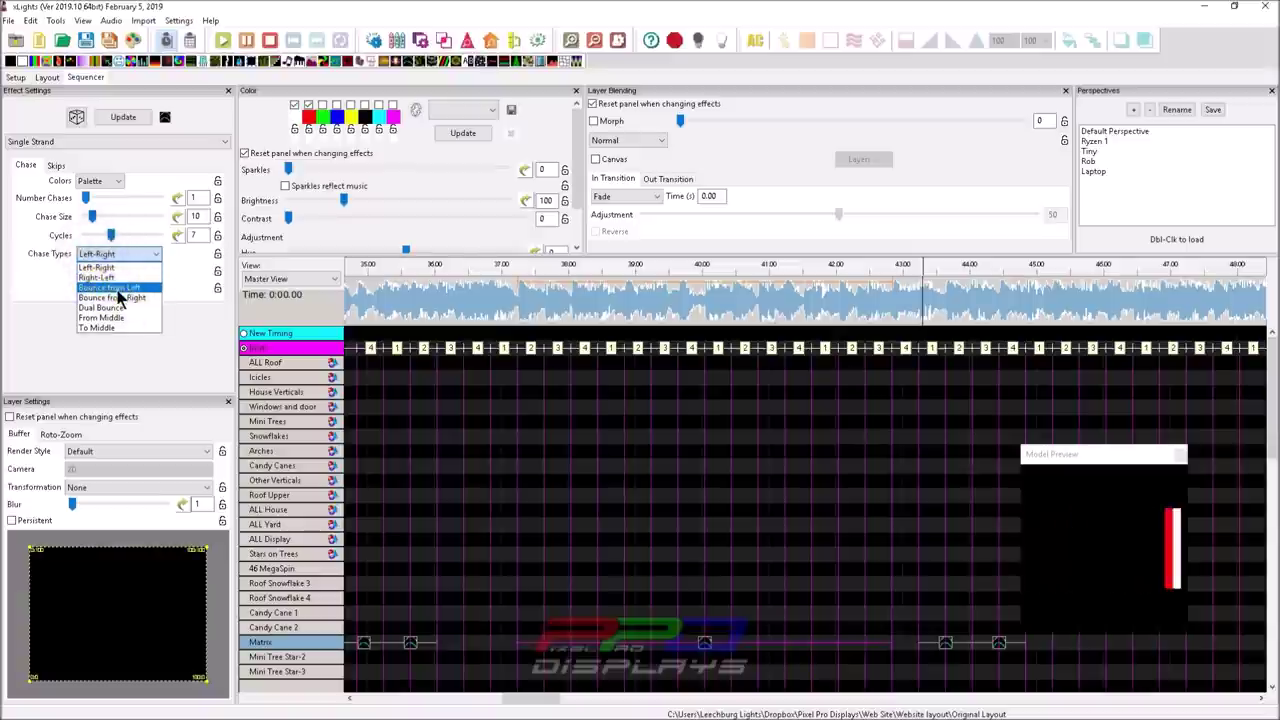
pyautogui.click(117, 288)
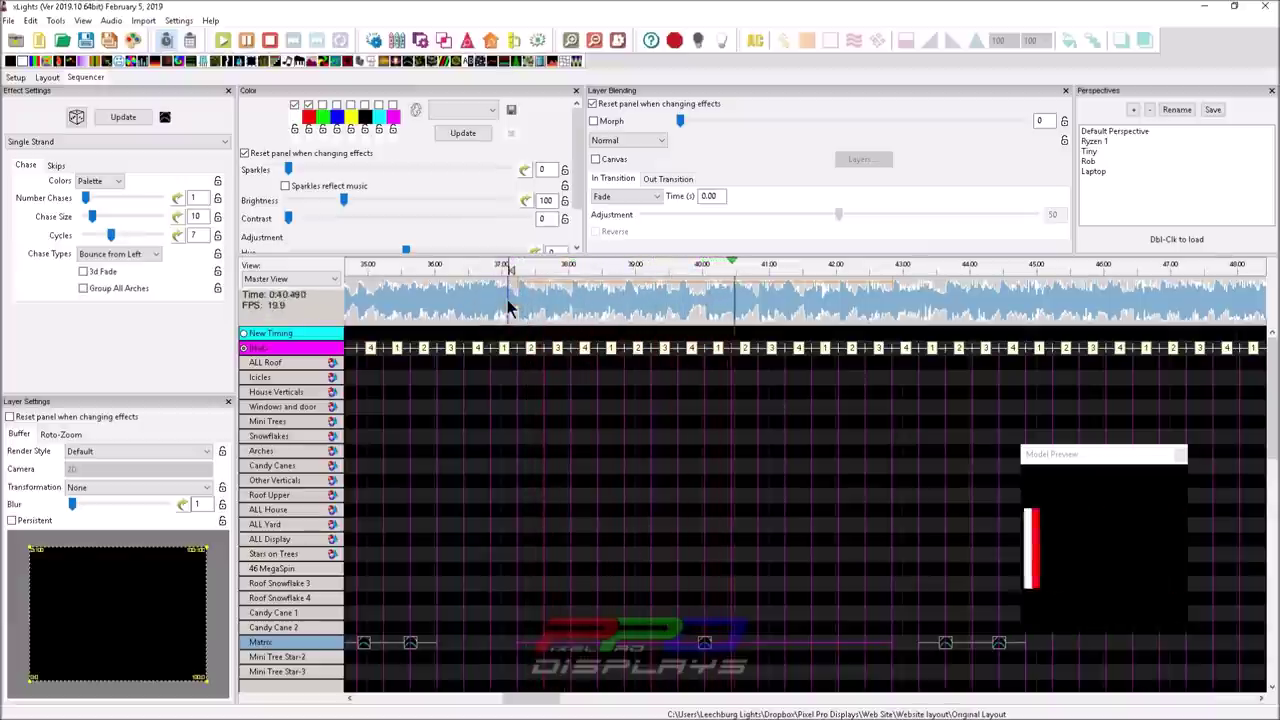
pyautogui.press('space')
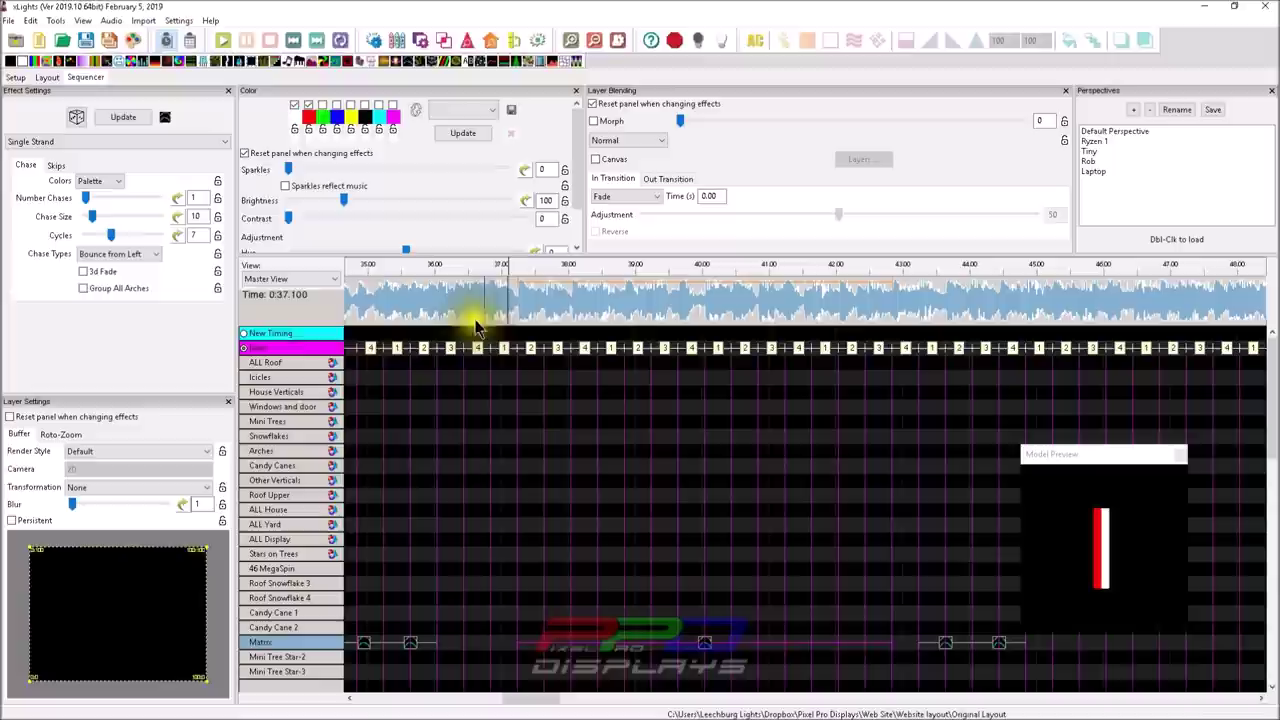
# Change its Cycles to 3.5 and play from about 37 s to check the bounce
pyautogui.doubleClick(195, 235)
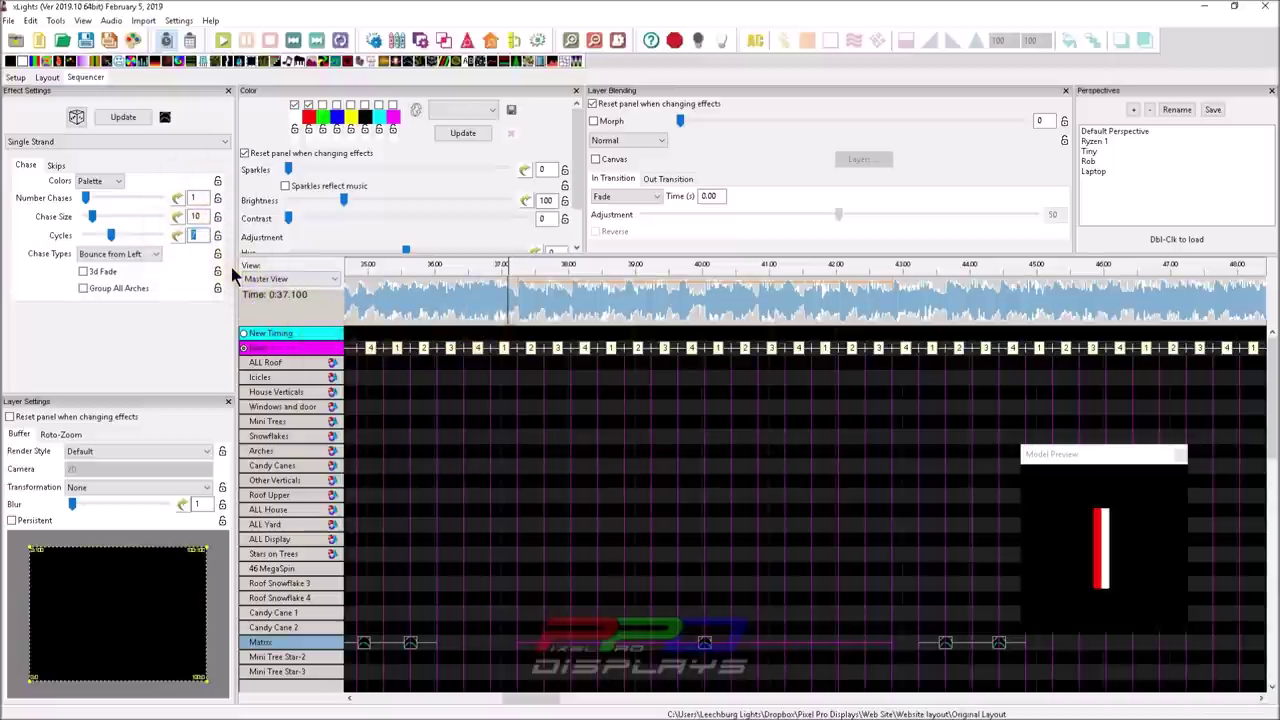
pyautogui.write('3.5')
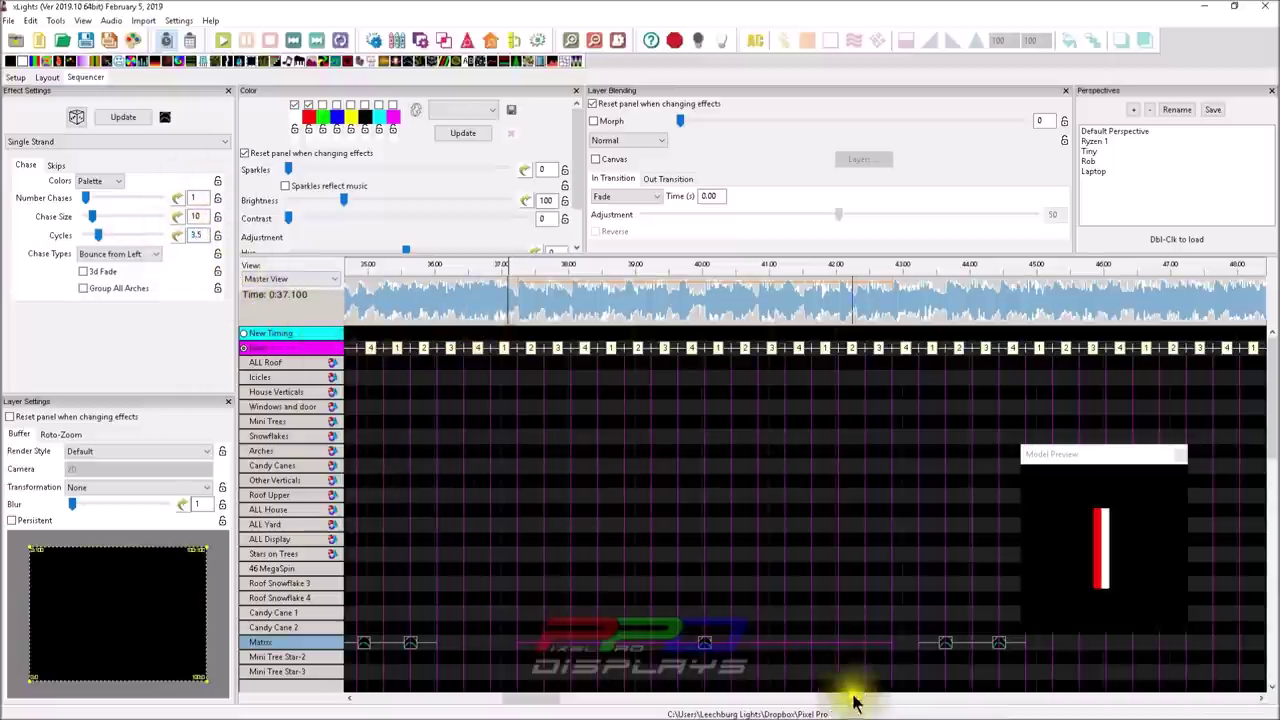
pyautogui.click(697, 578)
pyautogui.click(507, 318)
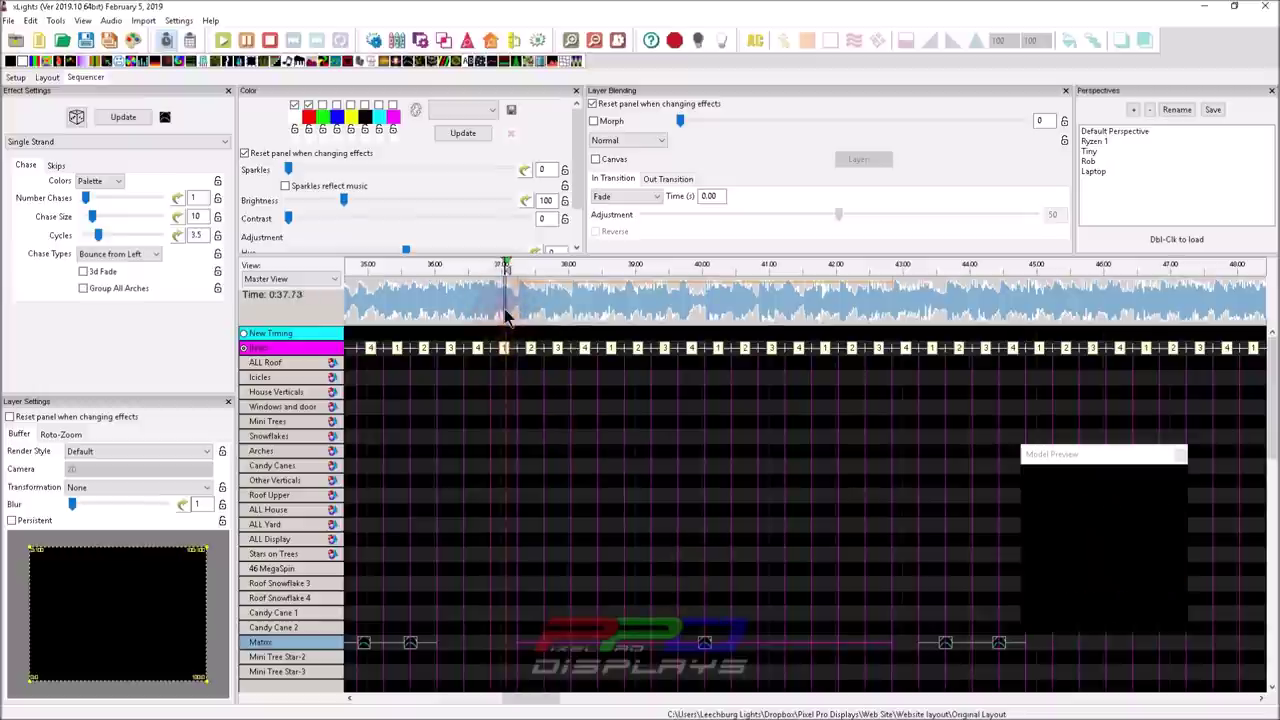
pyautogui.press('space')
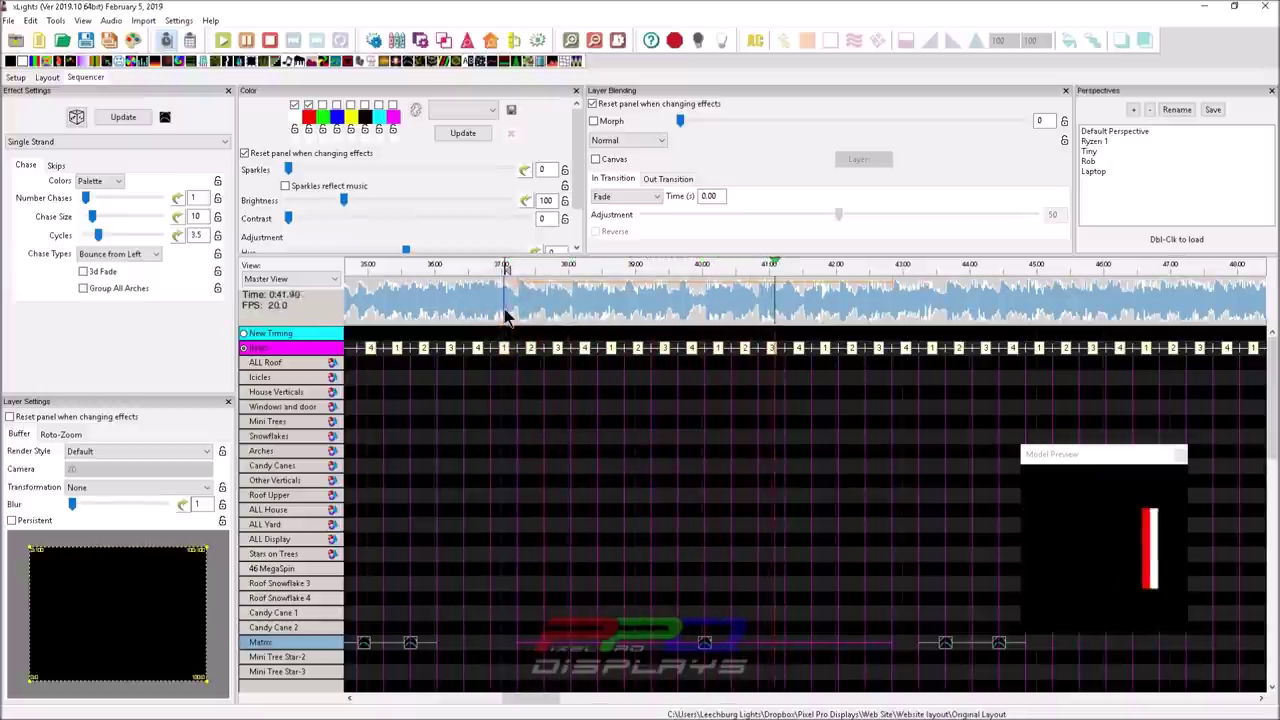
pyautogui.press('space')
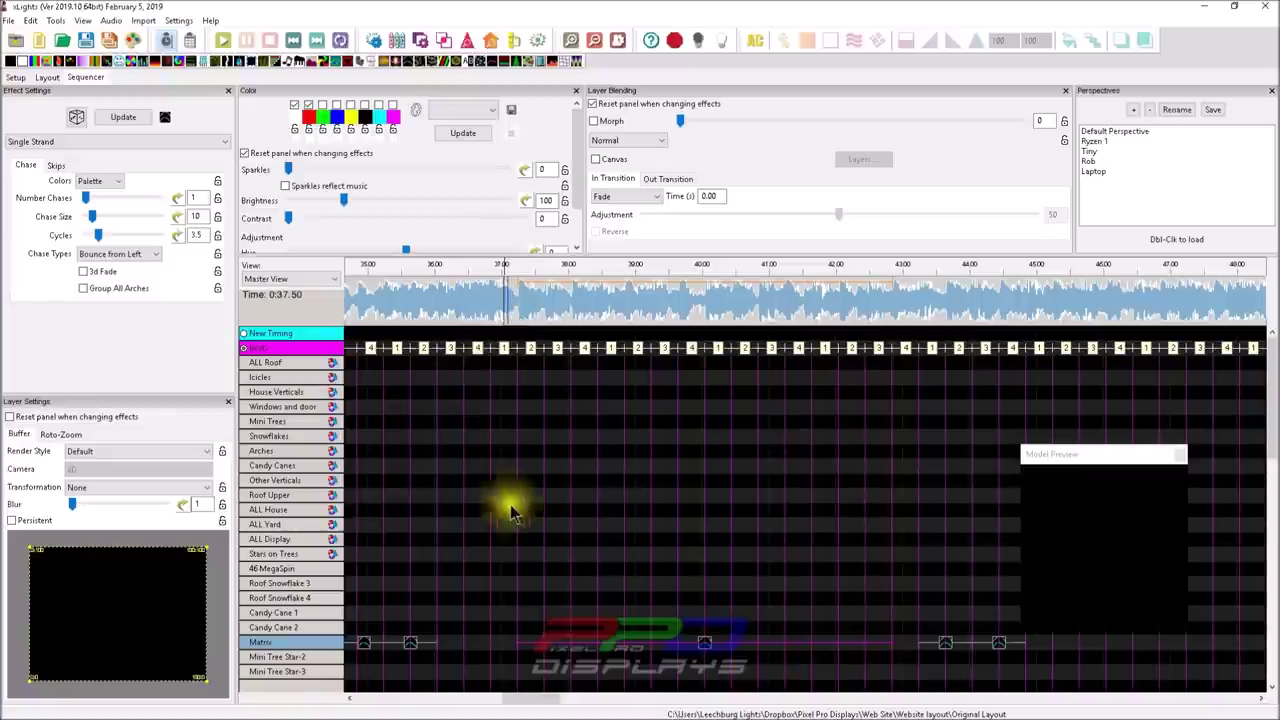
pyautogui.doubleClick(196, 235)
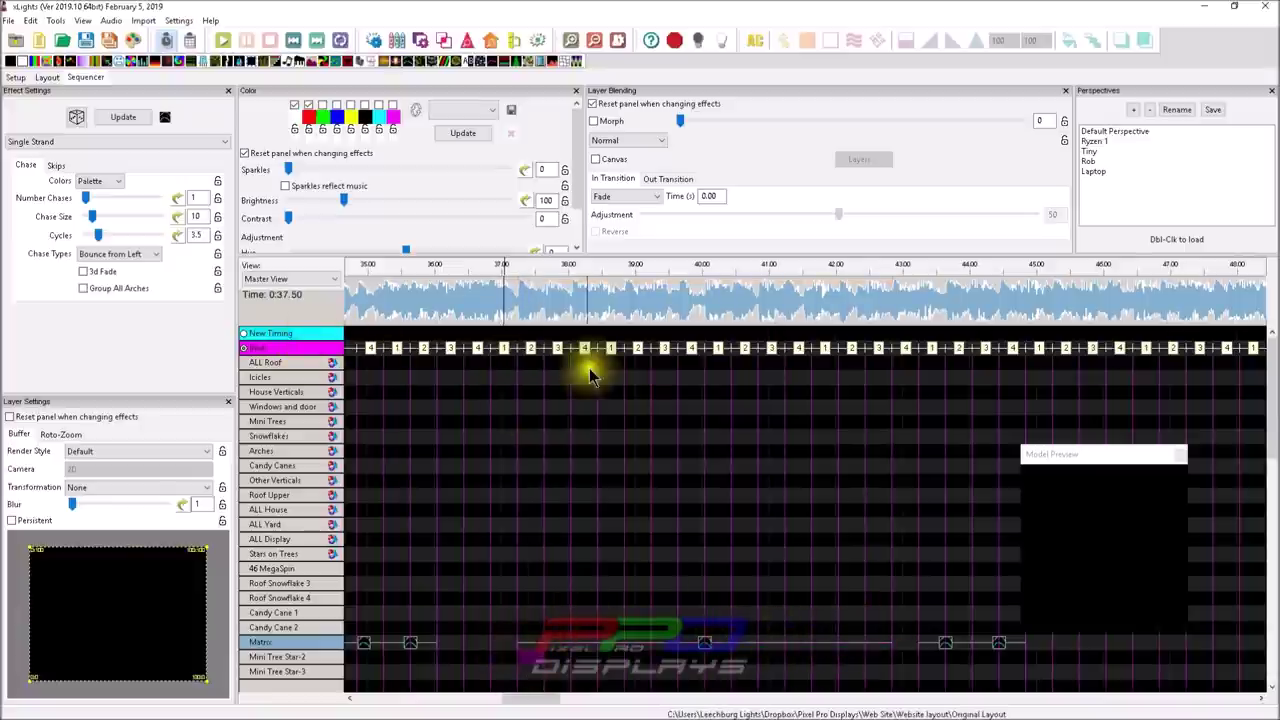
pyautogui.moveTo(522, 578); pyautogui.dragTo(864, 578)
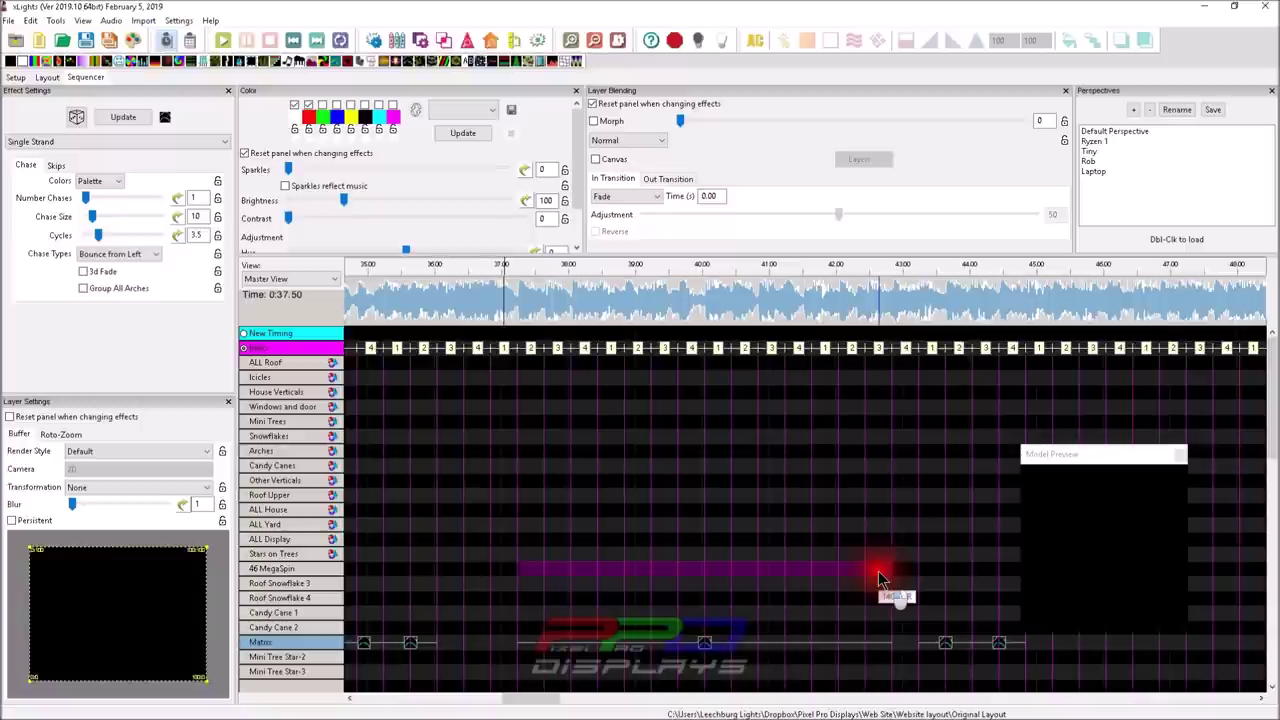
pyautogui.moveTo(878, 578); pyautogui.dragTo(640, 594)
# Add a Single Strand chase around 48–53 s on the Matrix row with Cycles 6, then play it
pyautogui.hscroll(5, 640, 594)
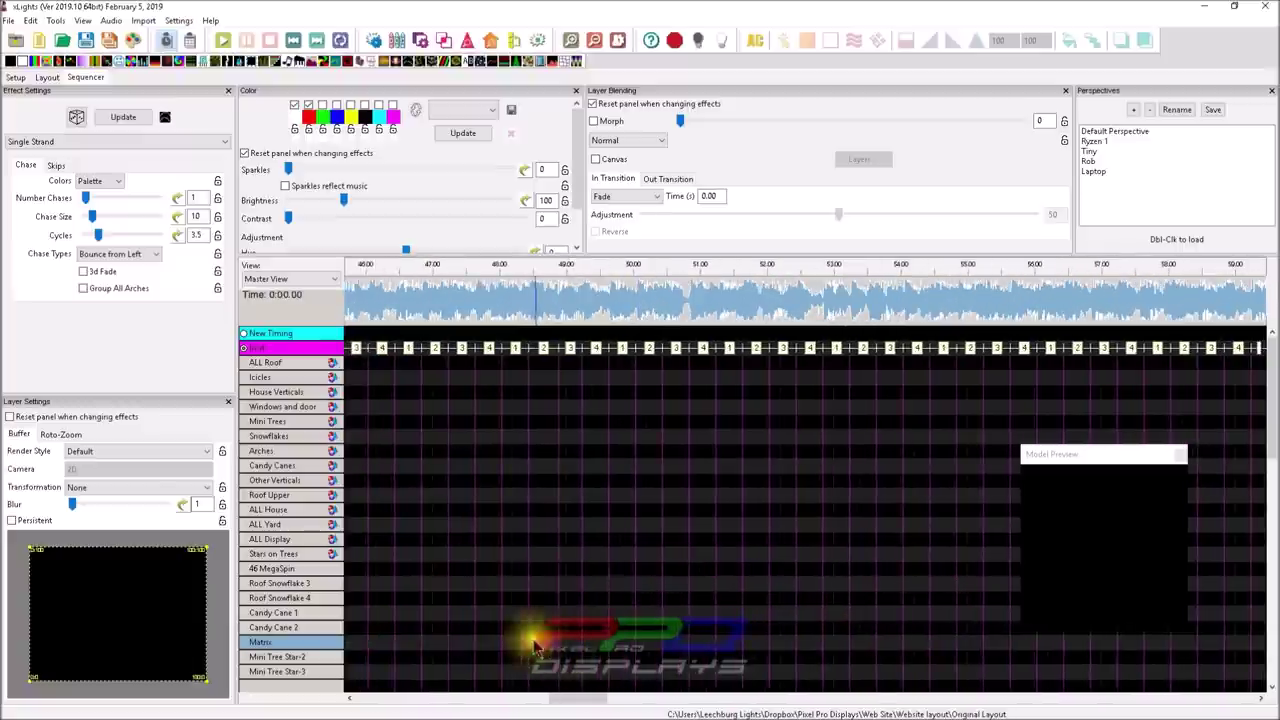
pyautogui.moveTo(541, 652); pyautogui.dragTo(812, 652)
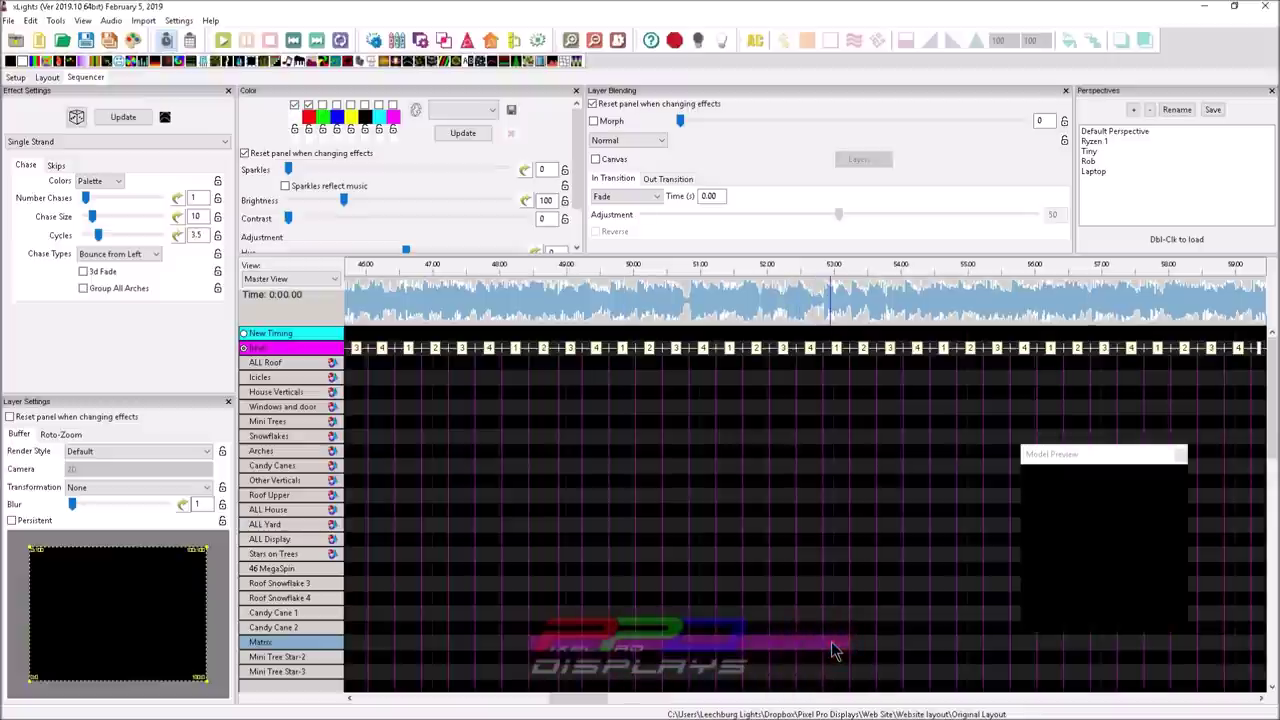
pyautogui.moveTo(835, 650); pyautogui.dragTo(831, 646)
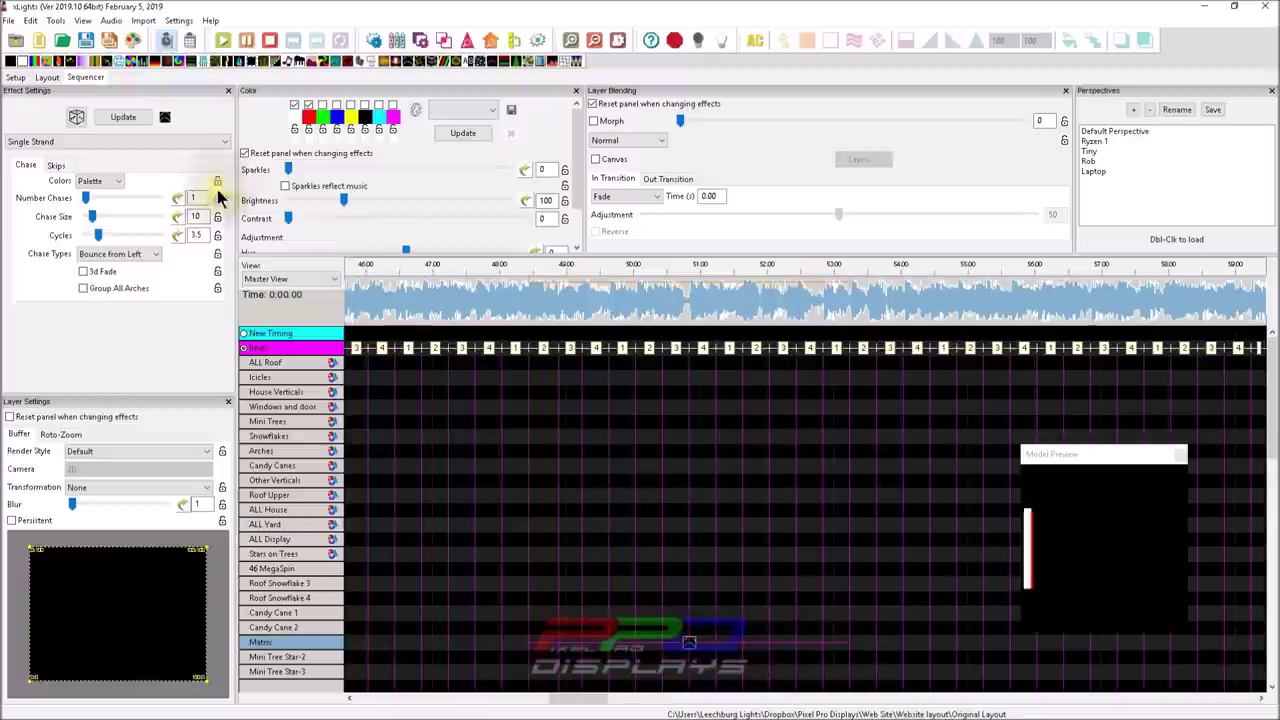
pyautogui.doubleClick(196, 235)
pyautogui.write('6')
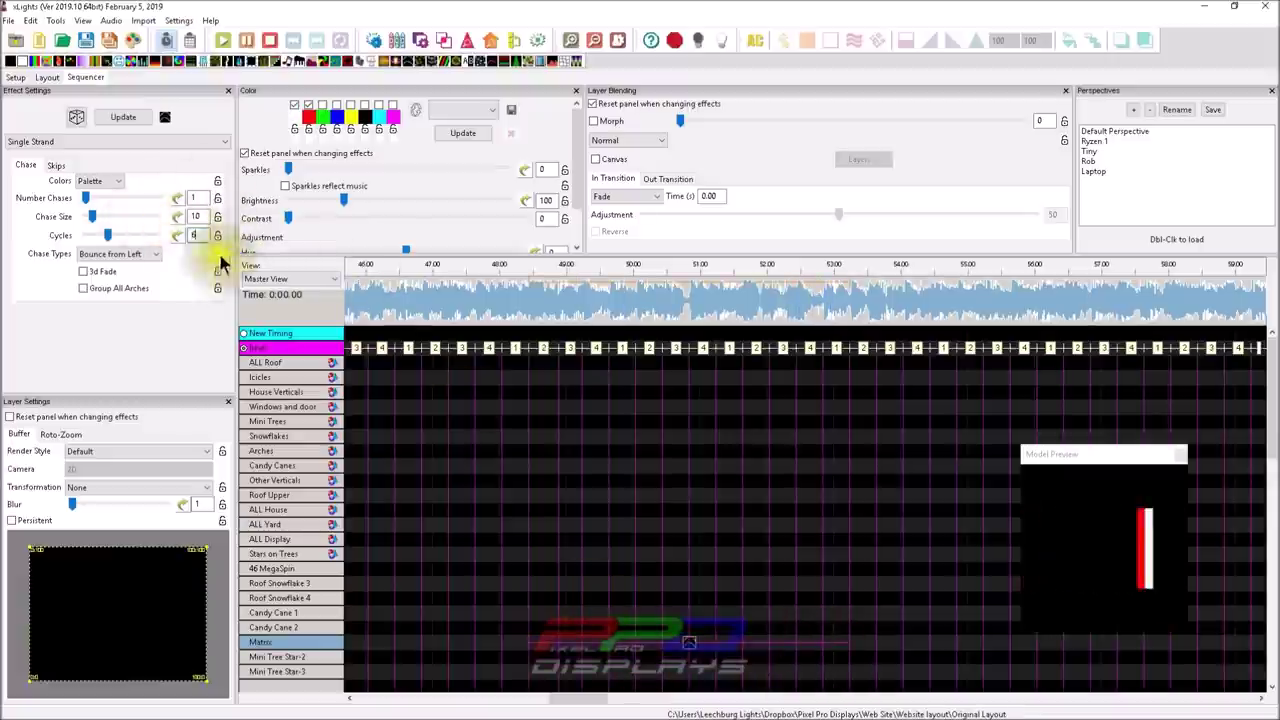
pyautogui.click(530, 298)
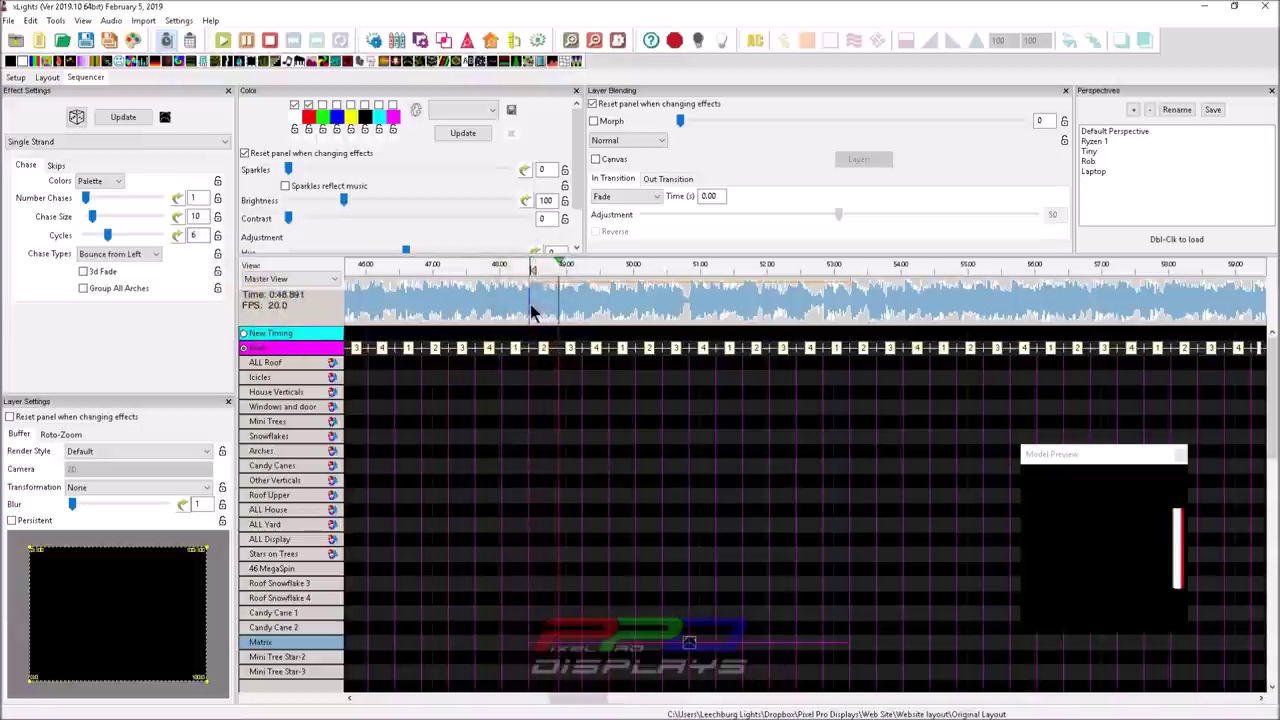
pyautogui.click(530, 311)
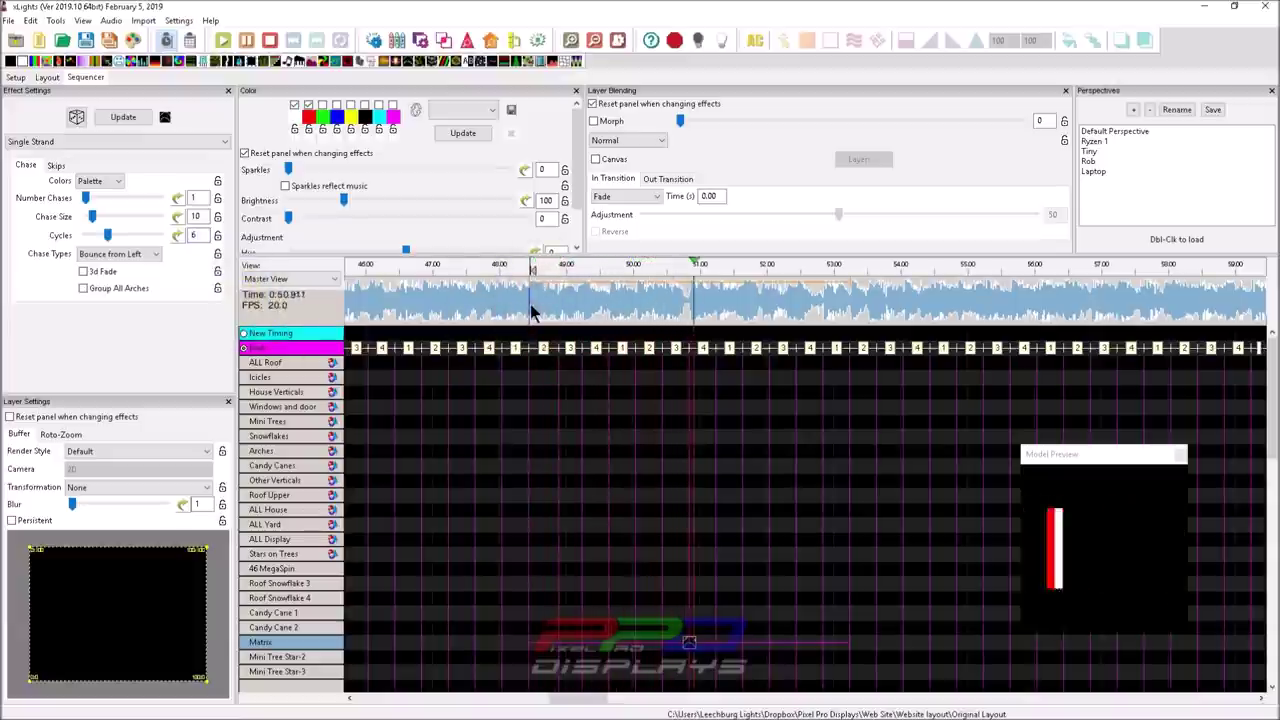